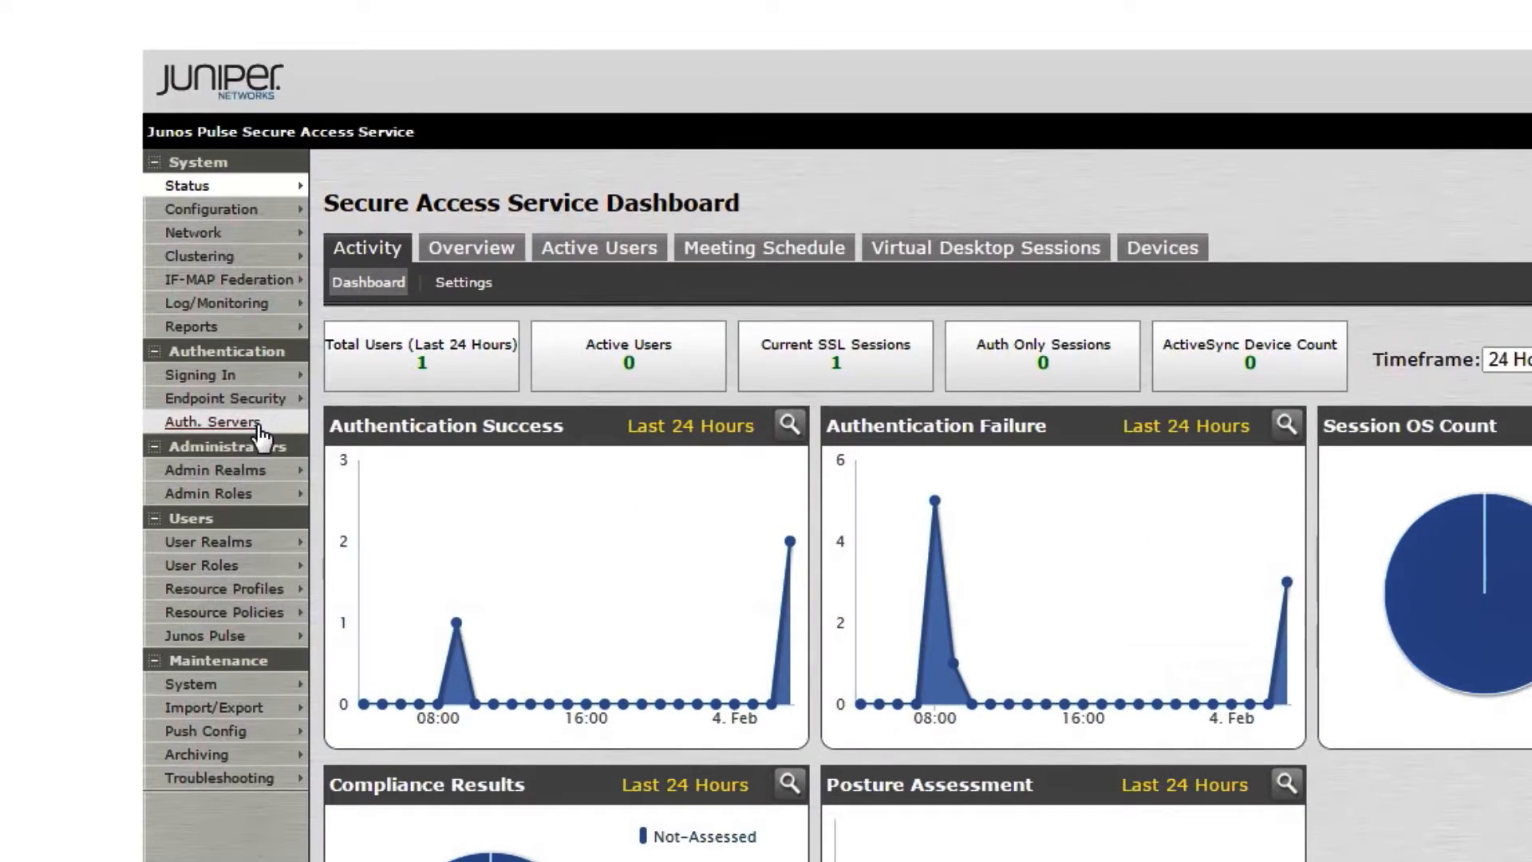
From the Auth. Servers list, start a new server of type Radius Server
left_click(225, 390)
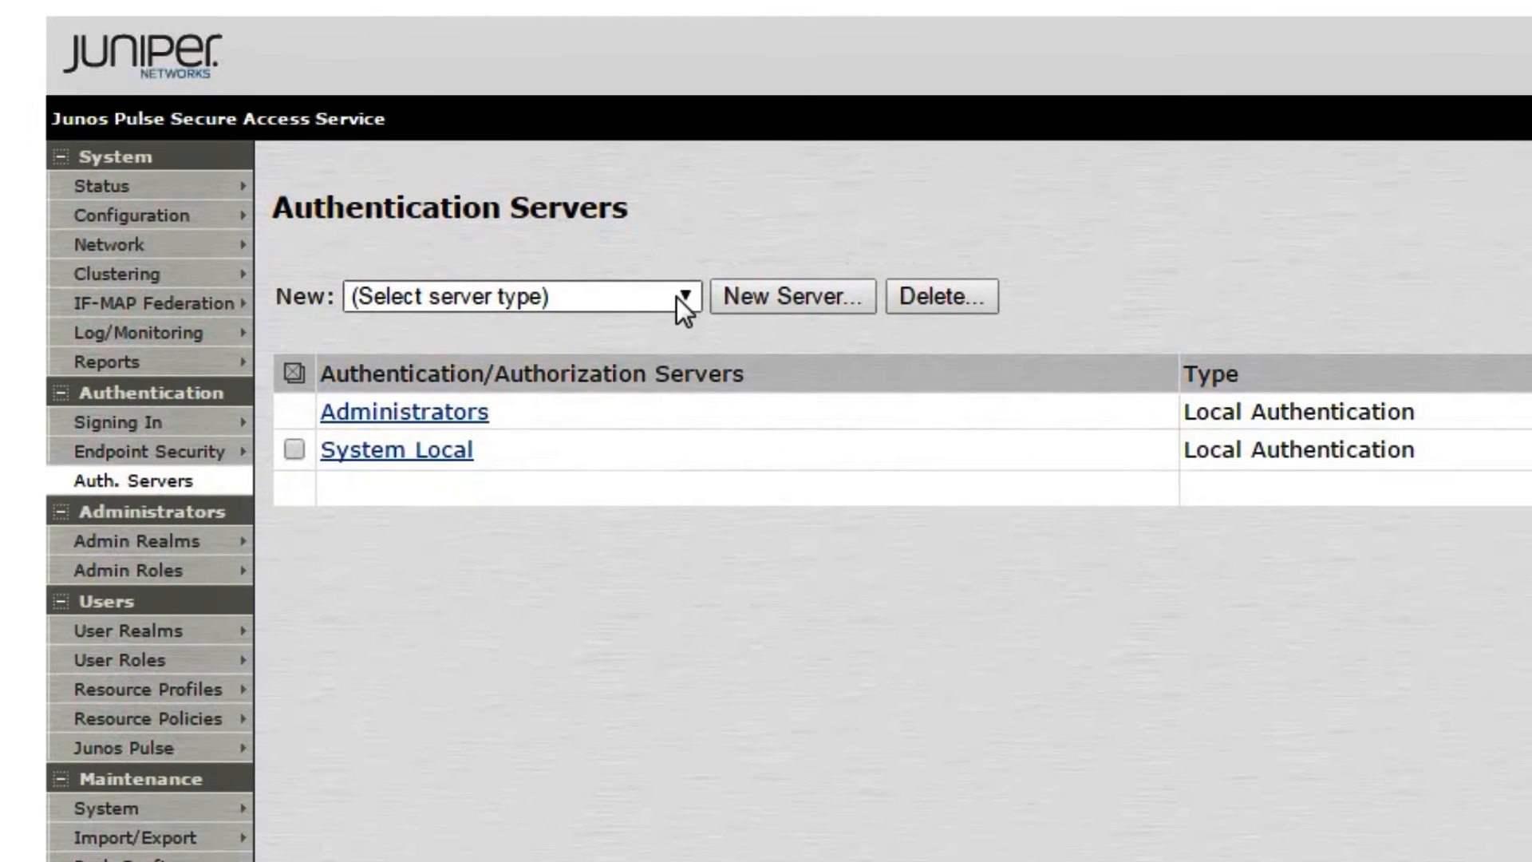
left_click(677, 296)
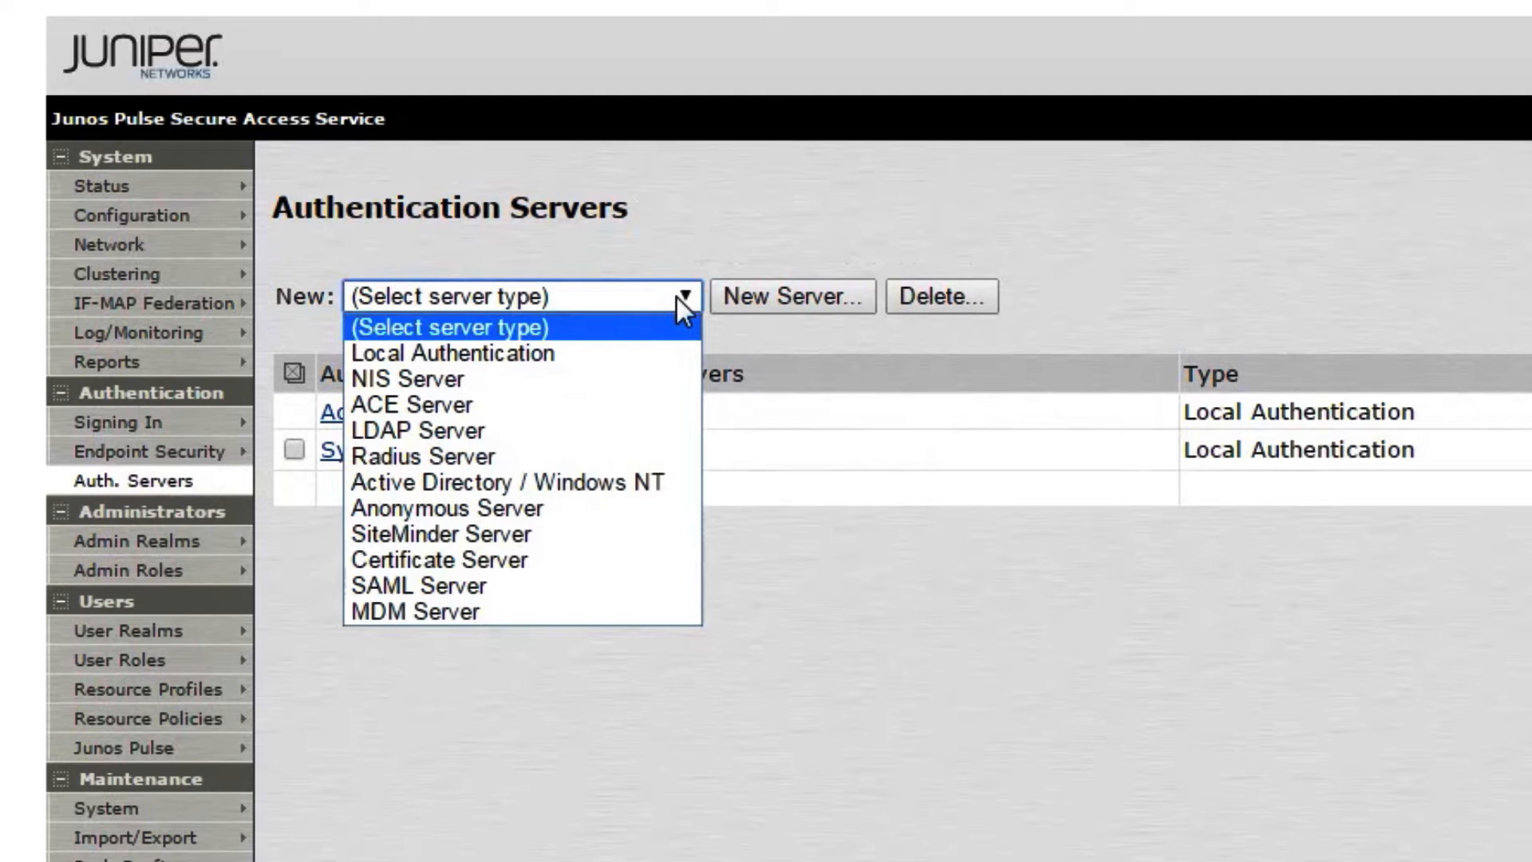
left_click(614, 459)
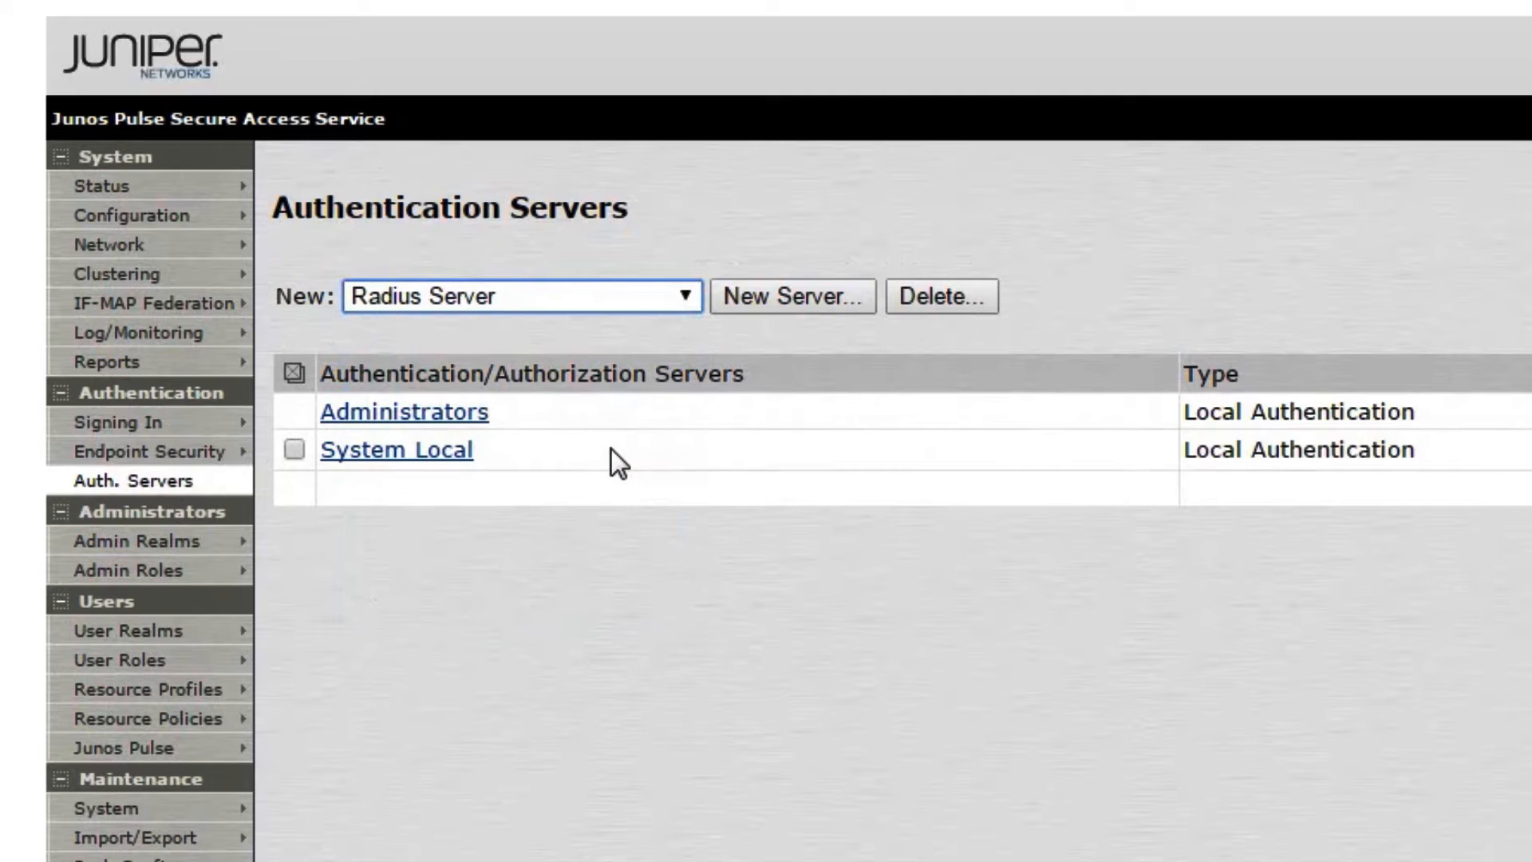
left_click(748, 295)
Save RADIUS server SERadius at 192.168.99.154 with a shared secret and a 10-second timeout
type("S")
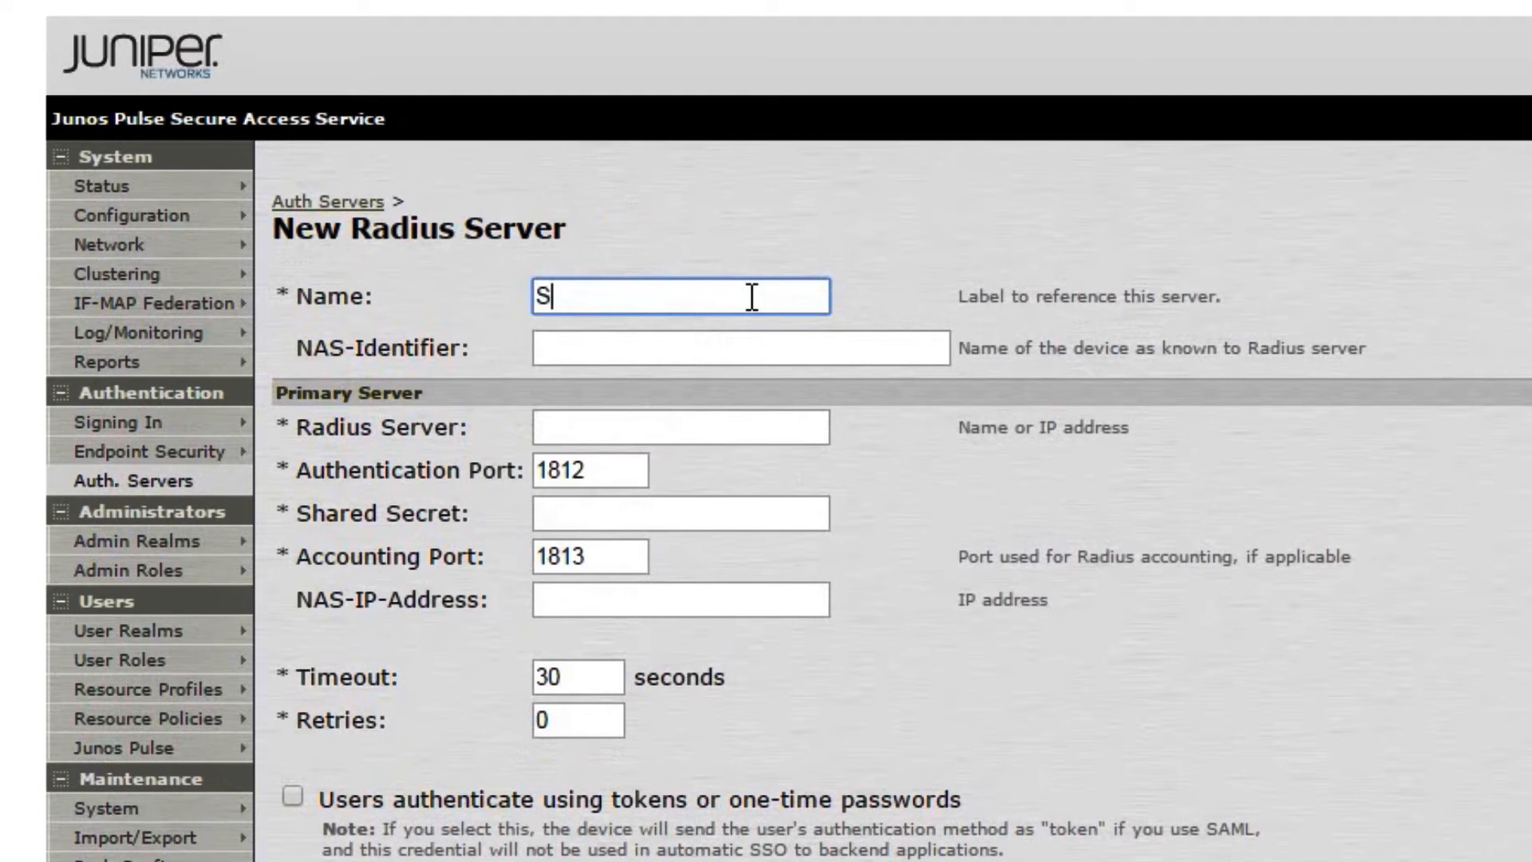
type("ERadius")
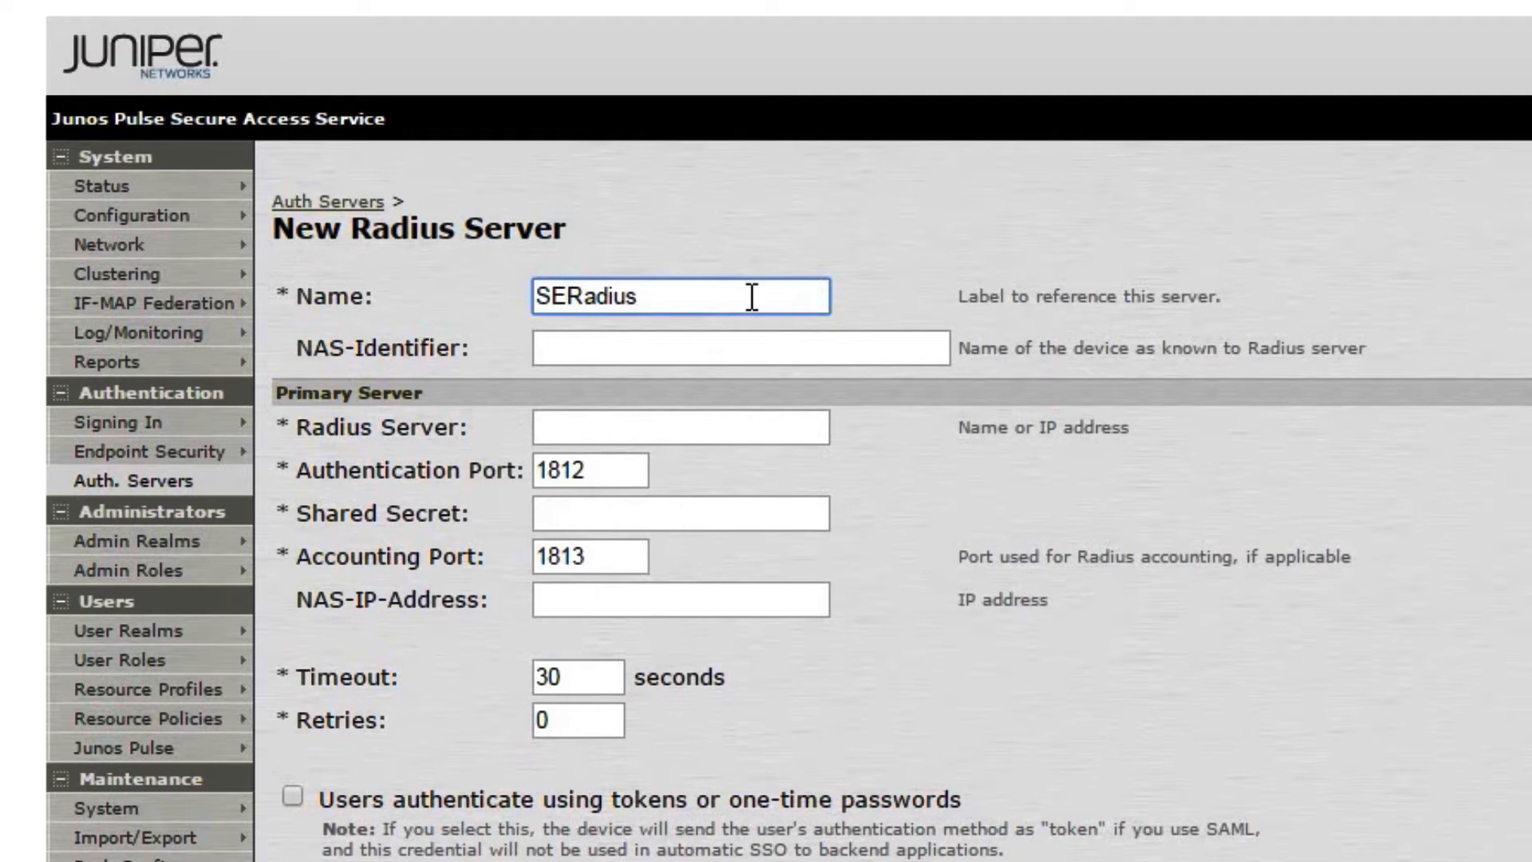
left_click(736, 418)
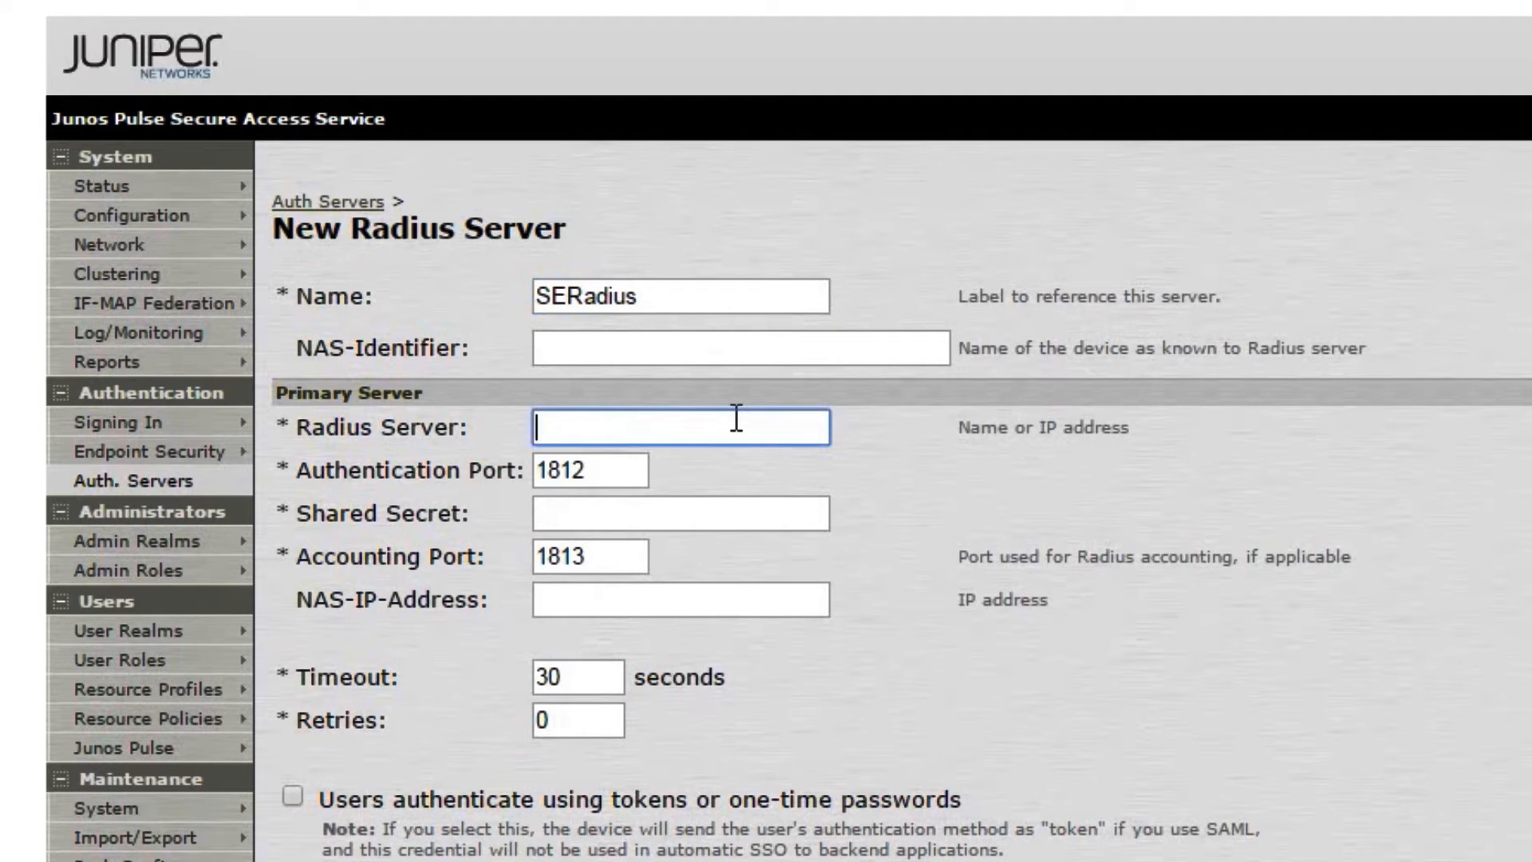
type("192.168.99.154")
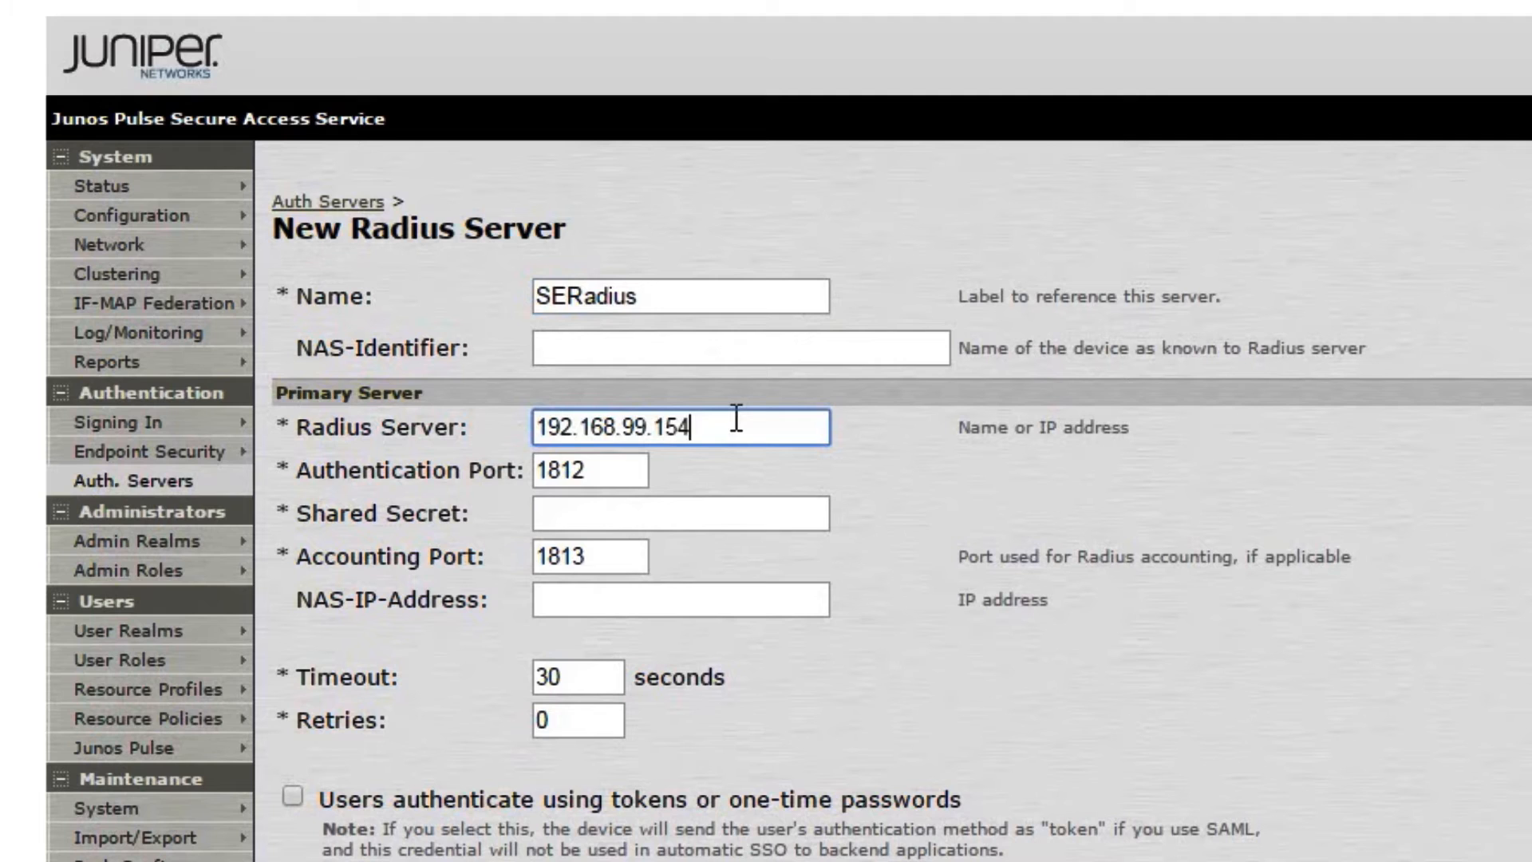
left_click(701, 502)
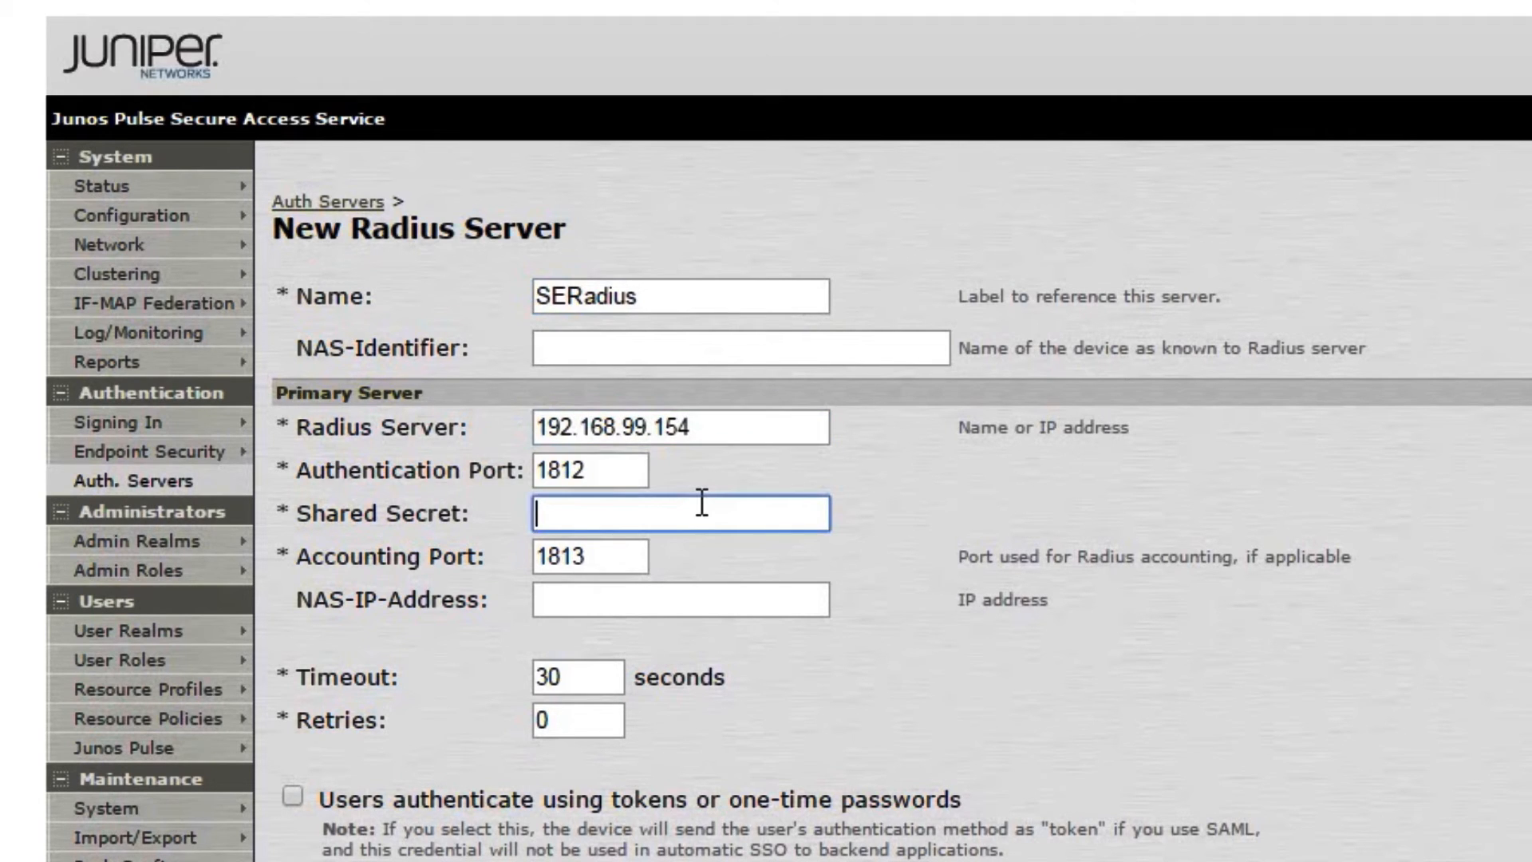
type("secret")
left_click(607, 675)
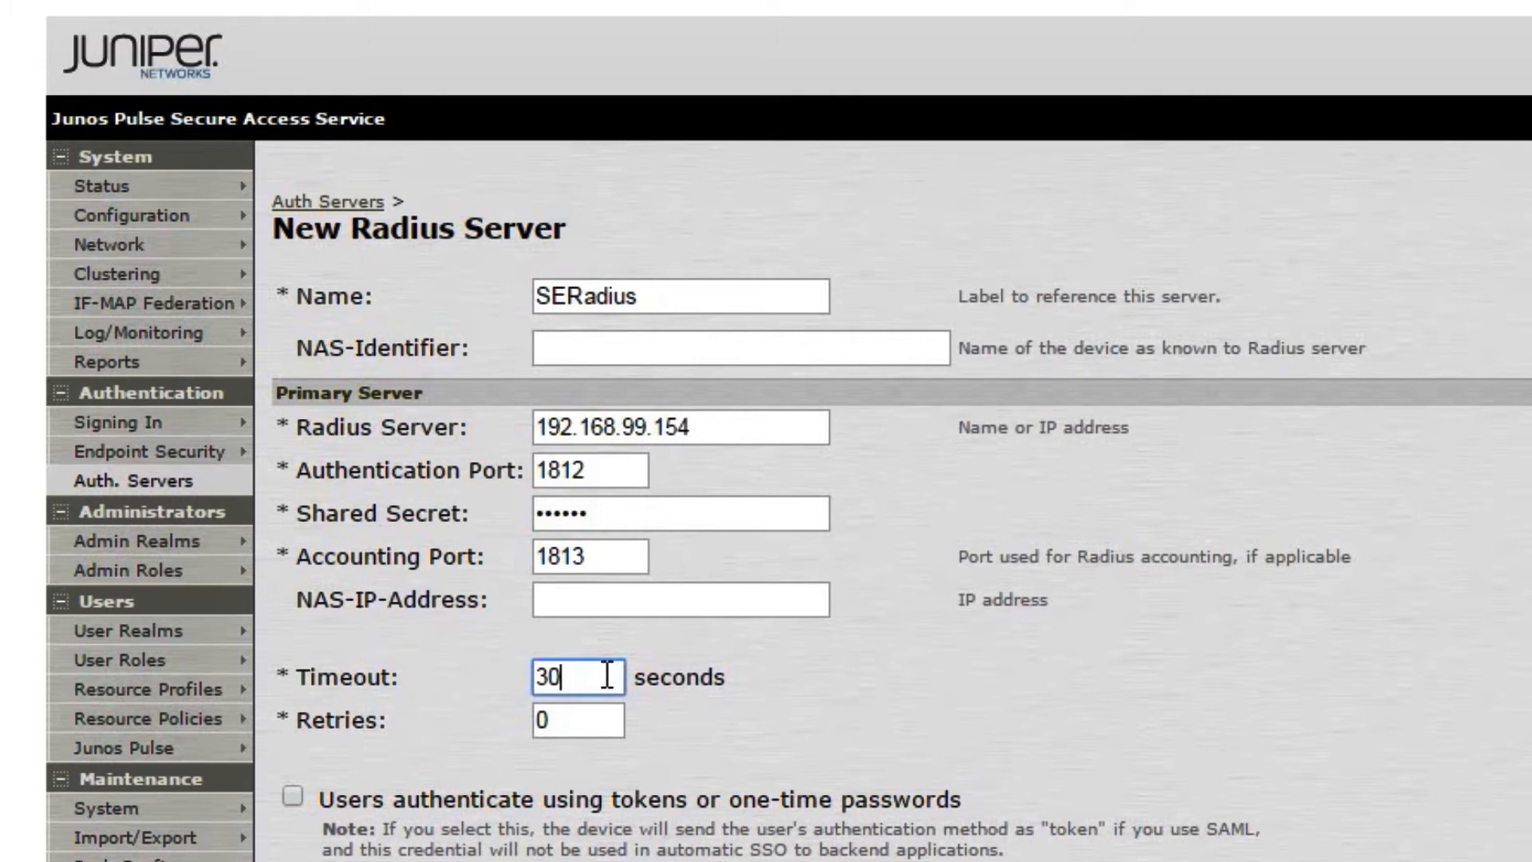
key("BackSpace")
key("BackSpace")
type("10")
scroll(607, 675, "down", 8)
scroll(604, 673, "down", 5)
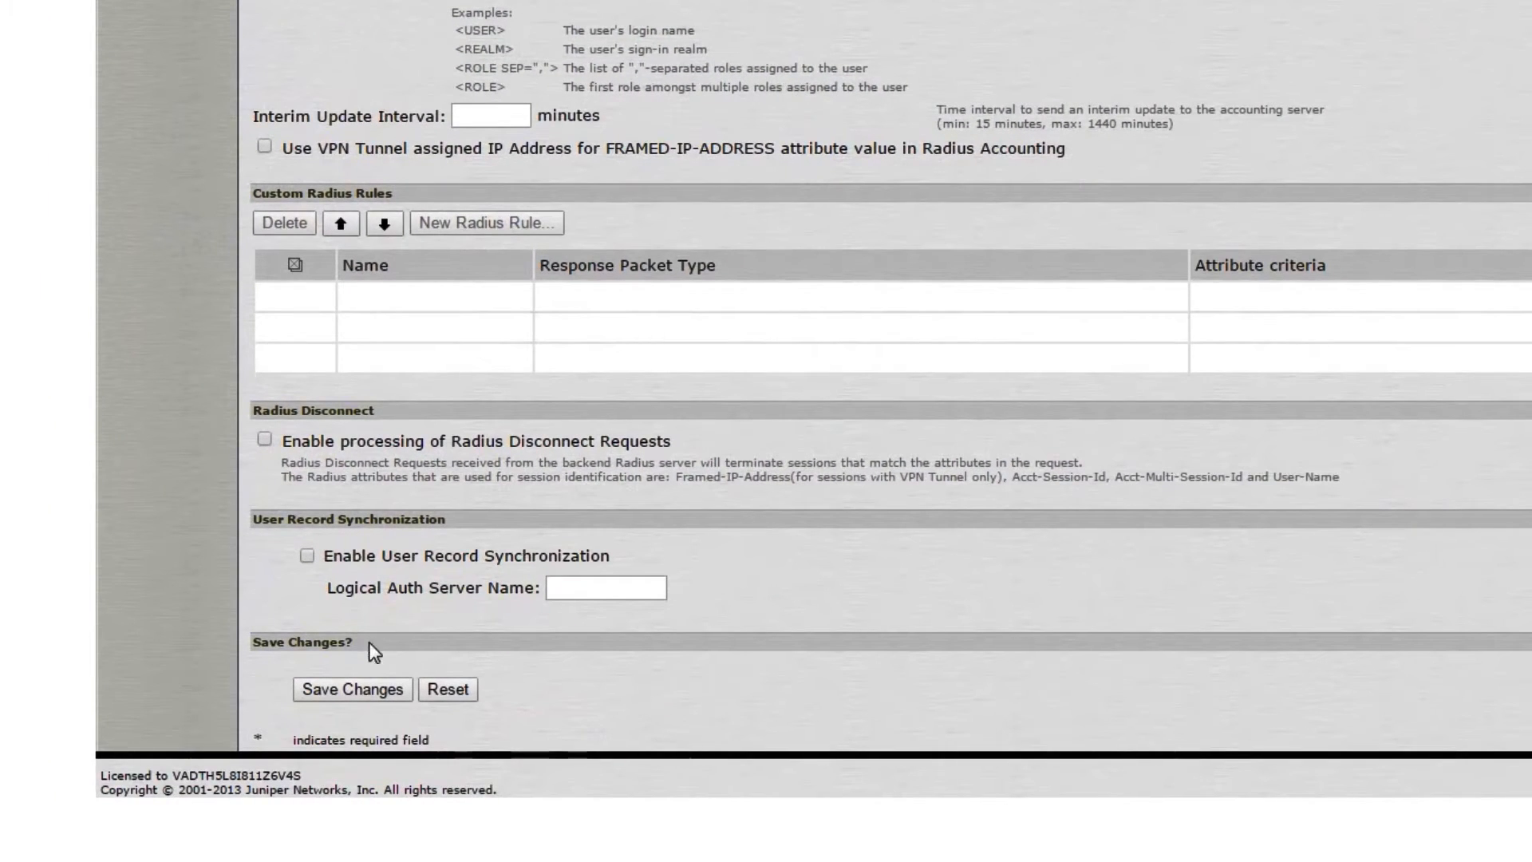
left_click(358, 690)
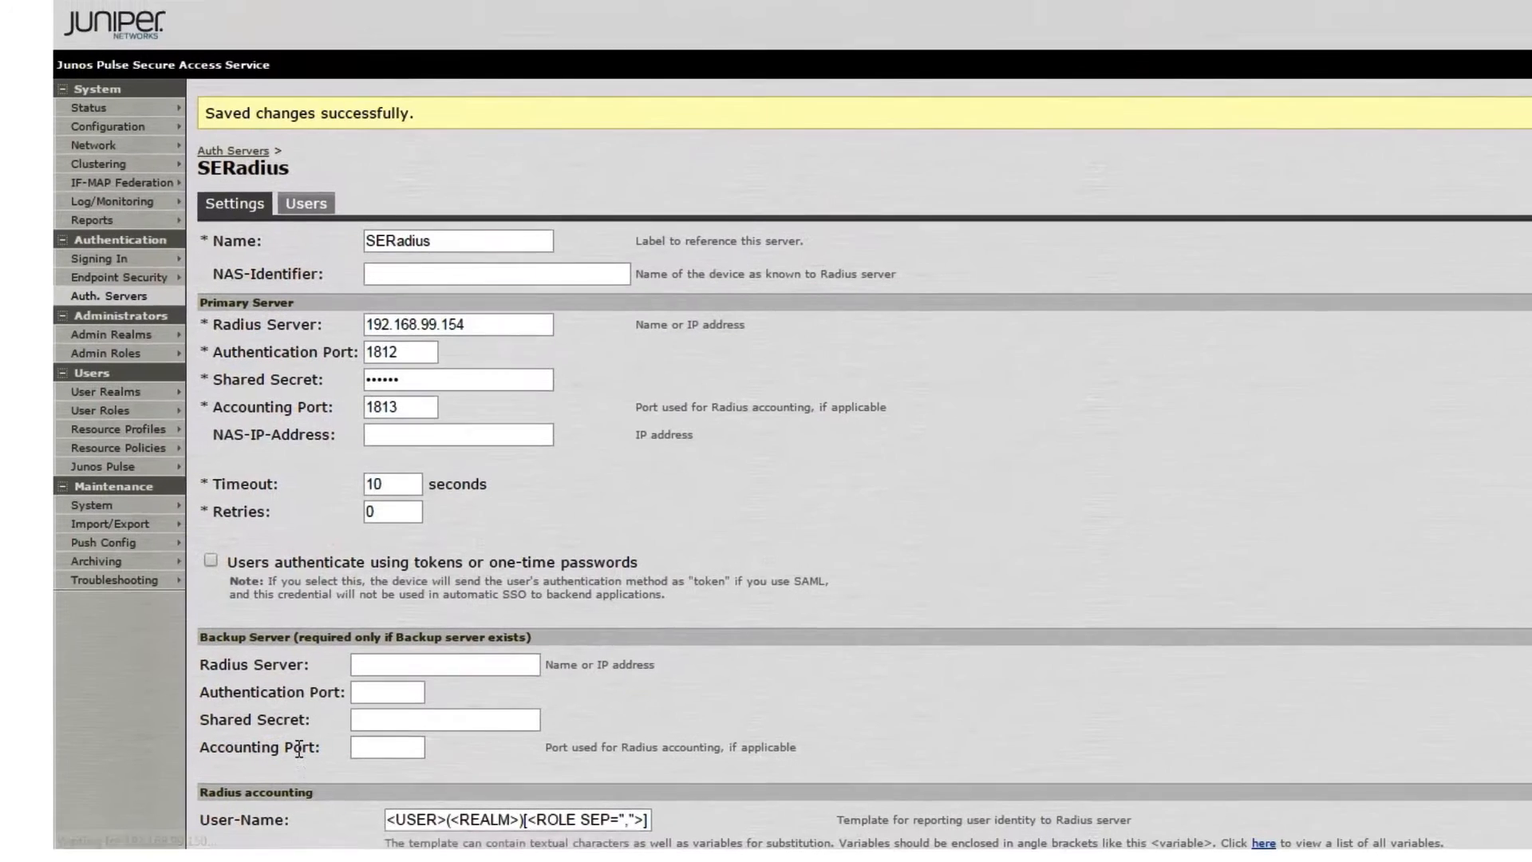
Start a new custom RADIUS rule for SERadius under Custom Radius Rules
scroll(294, 754, "down", 8)
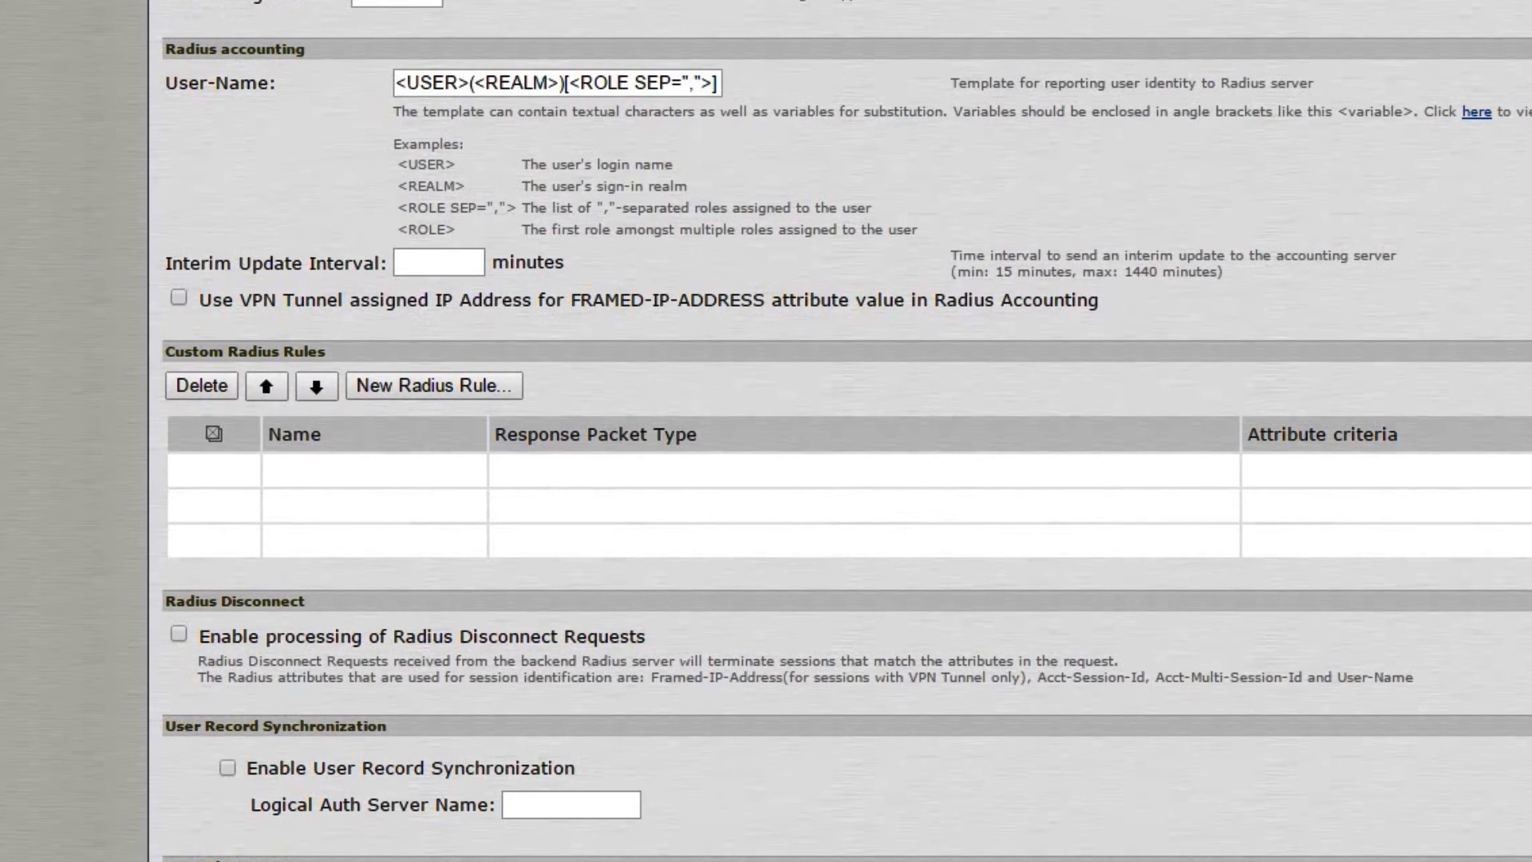
left_click(410, 386)
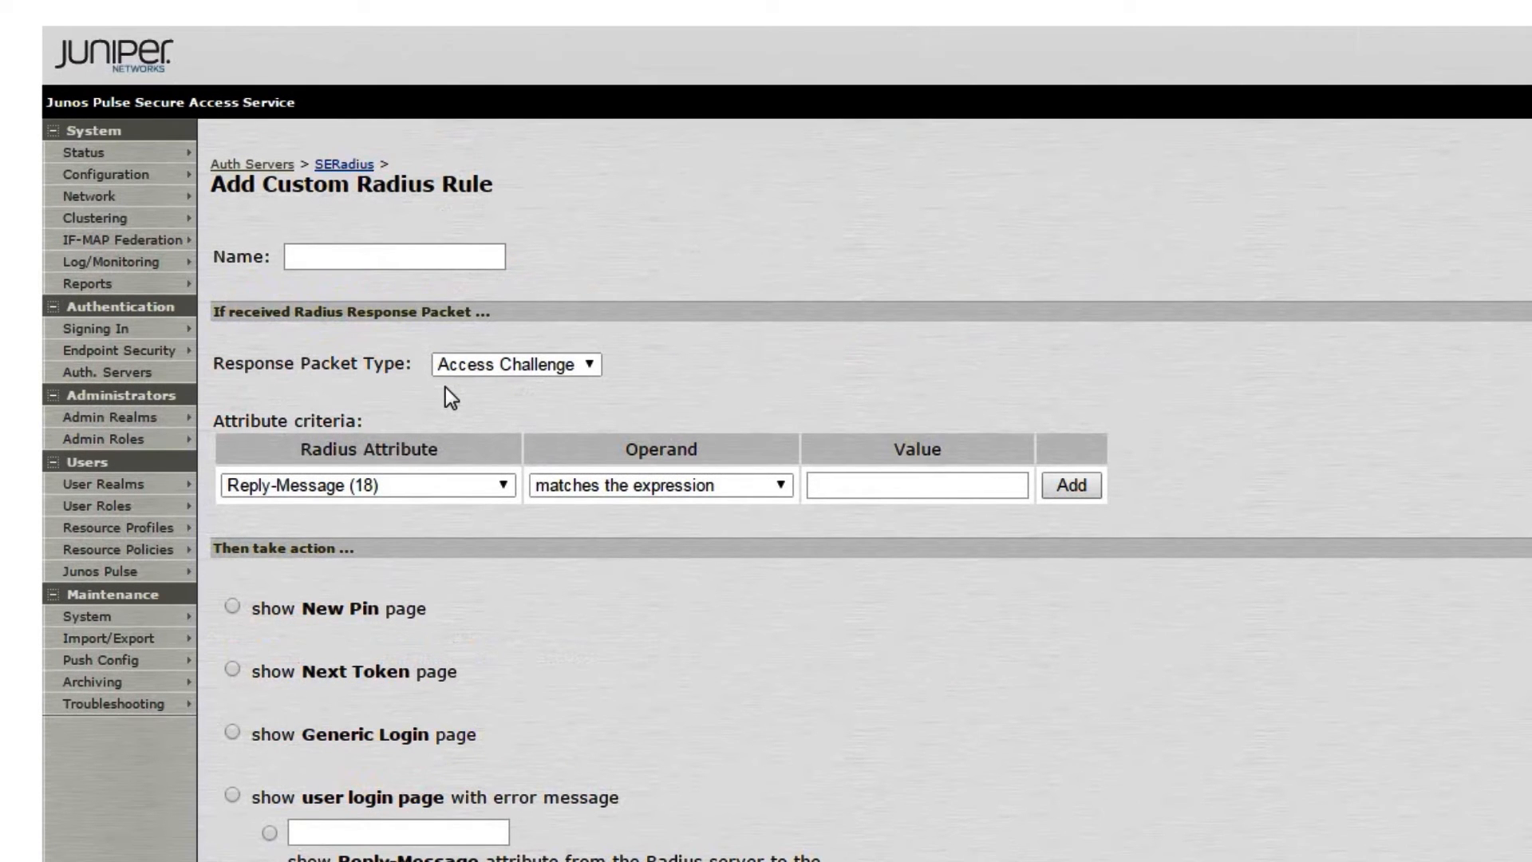
Save rule 'Challenge Response': Reply-Message 'Enter Your 6 Digit Passcode' shows the Generic Login page
left_click(417, 257)
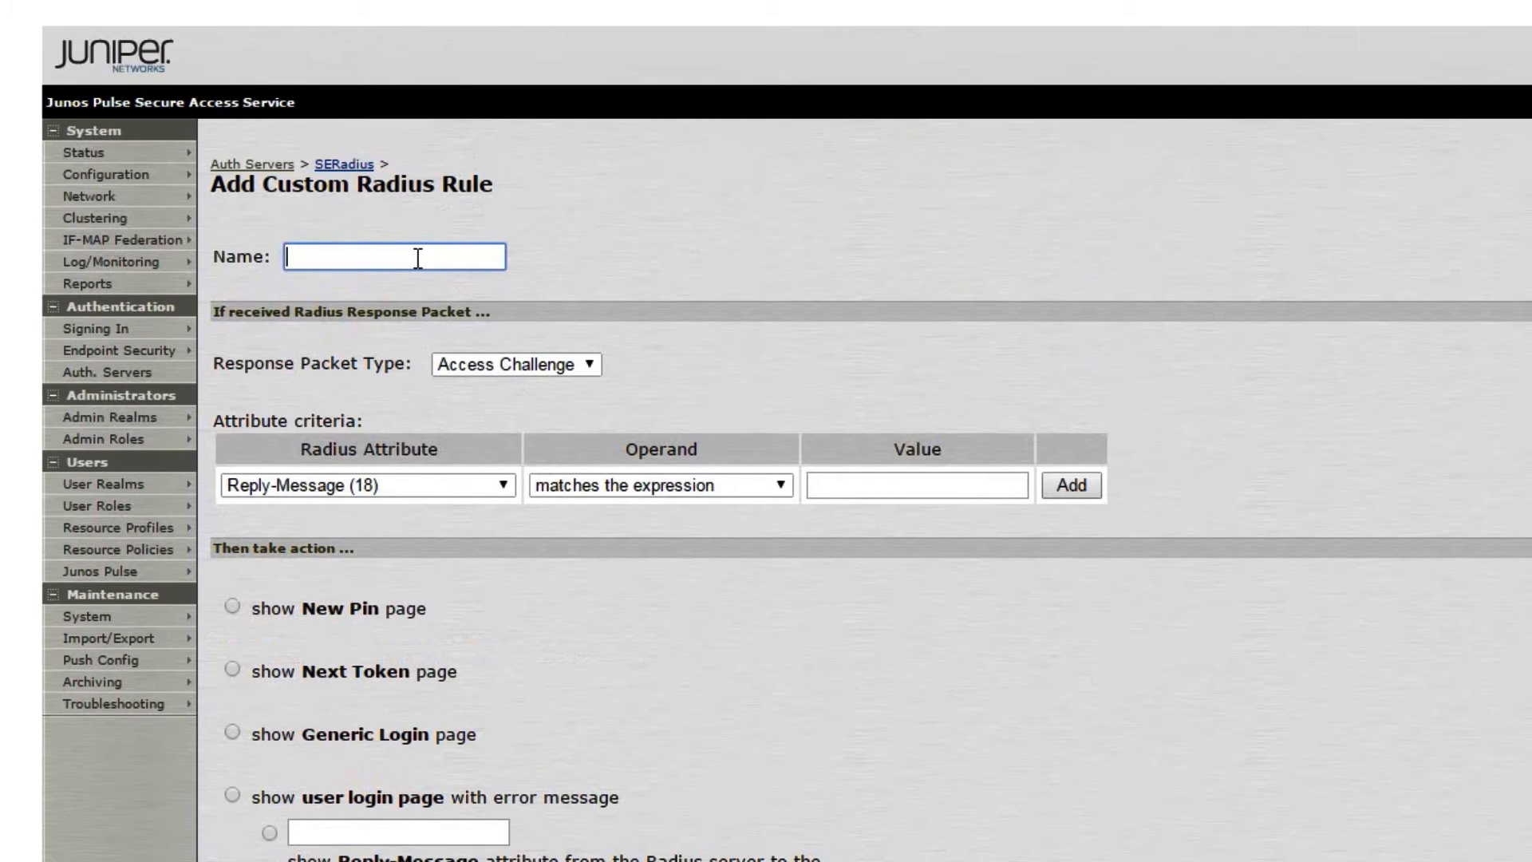
type("Challenge Response")
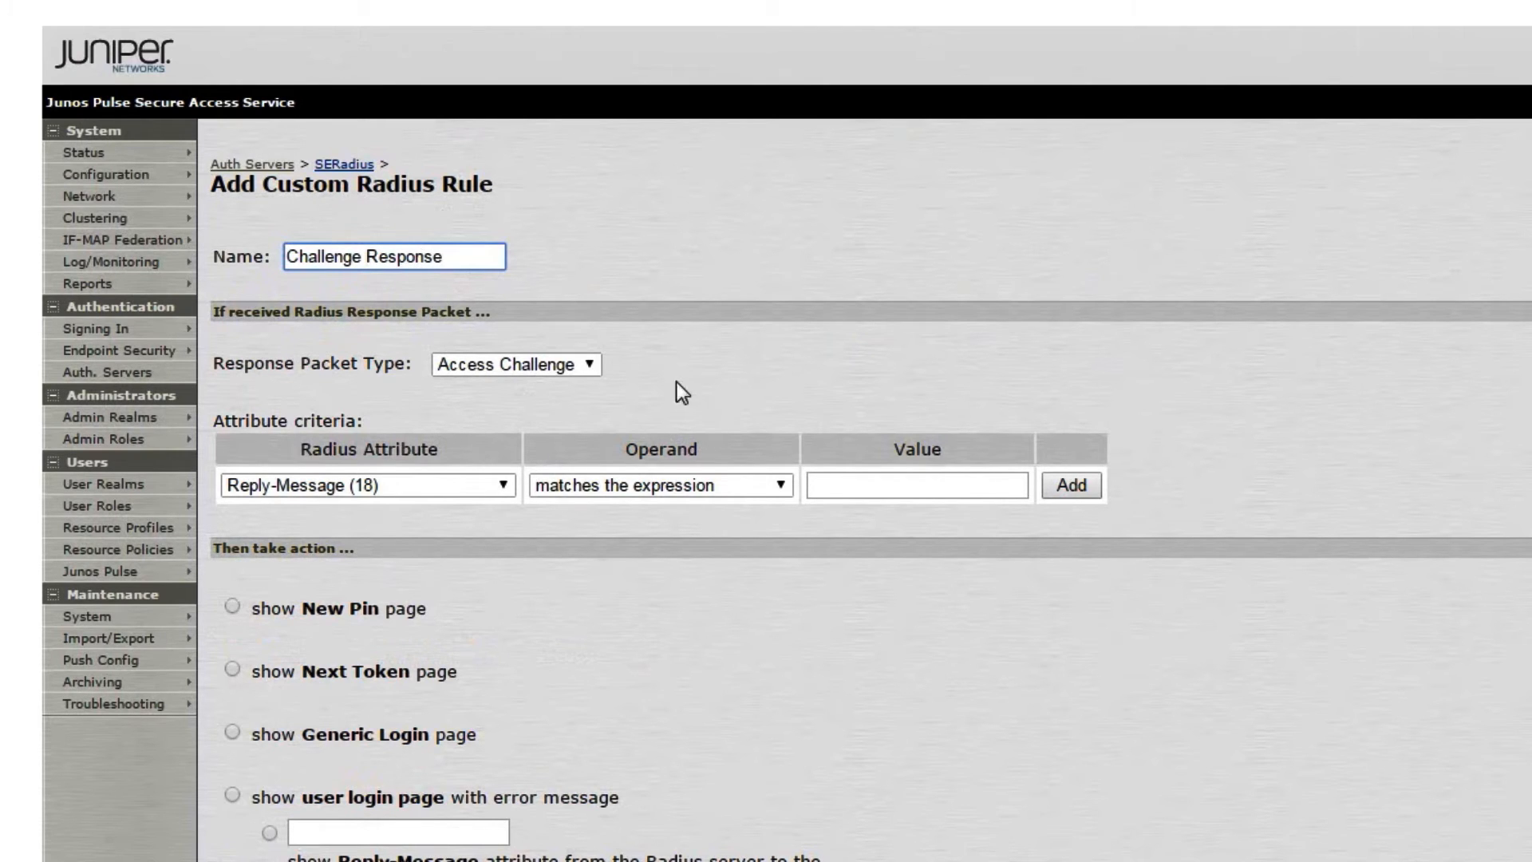
left_click(846, 480)
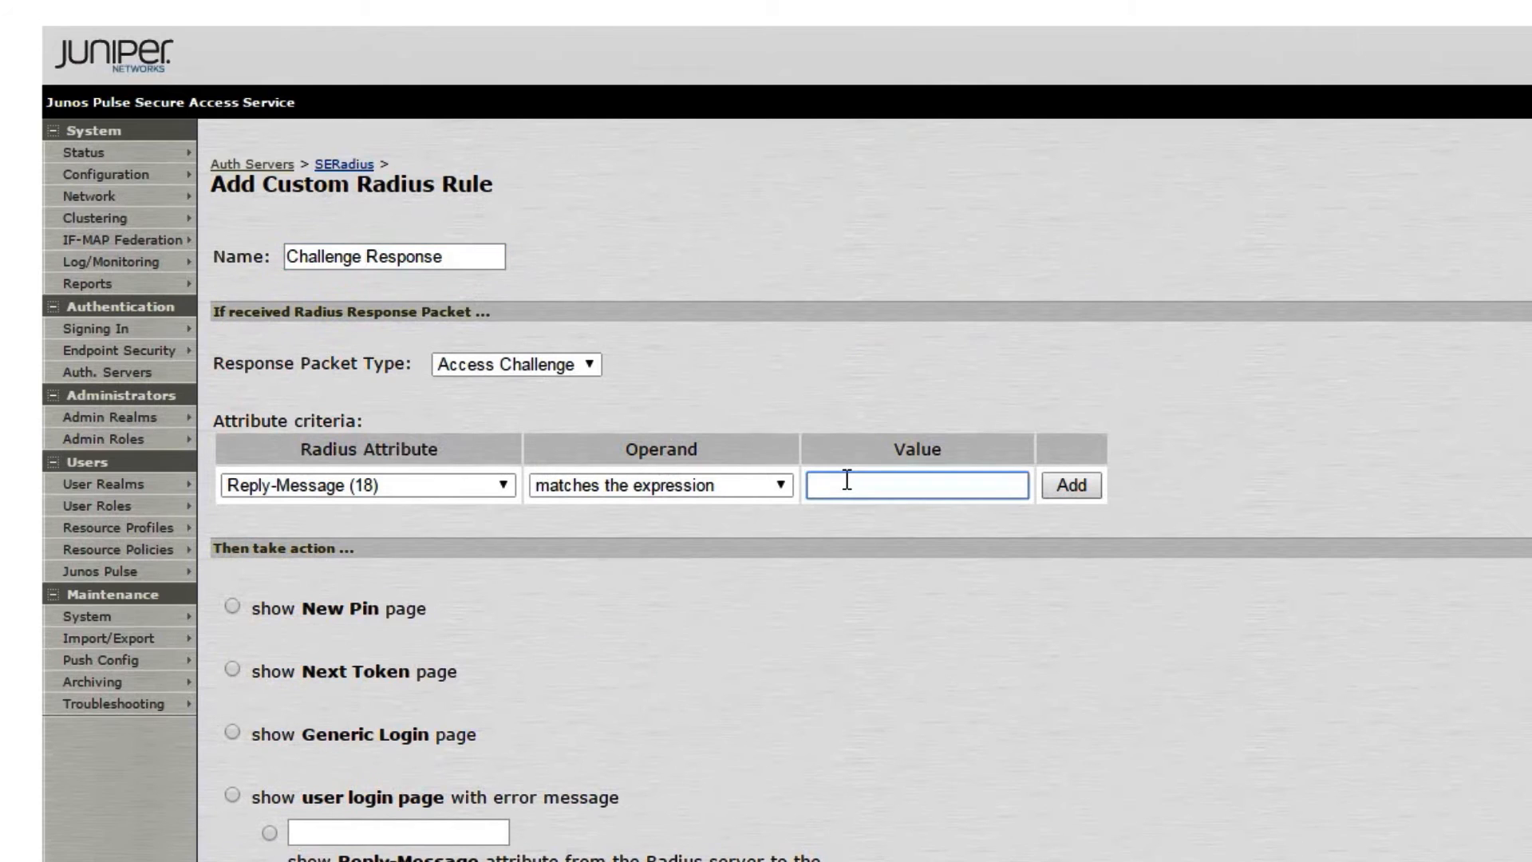
type("Enter Your 6 Digit Passcode")
left_click(1061, 490)
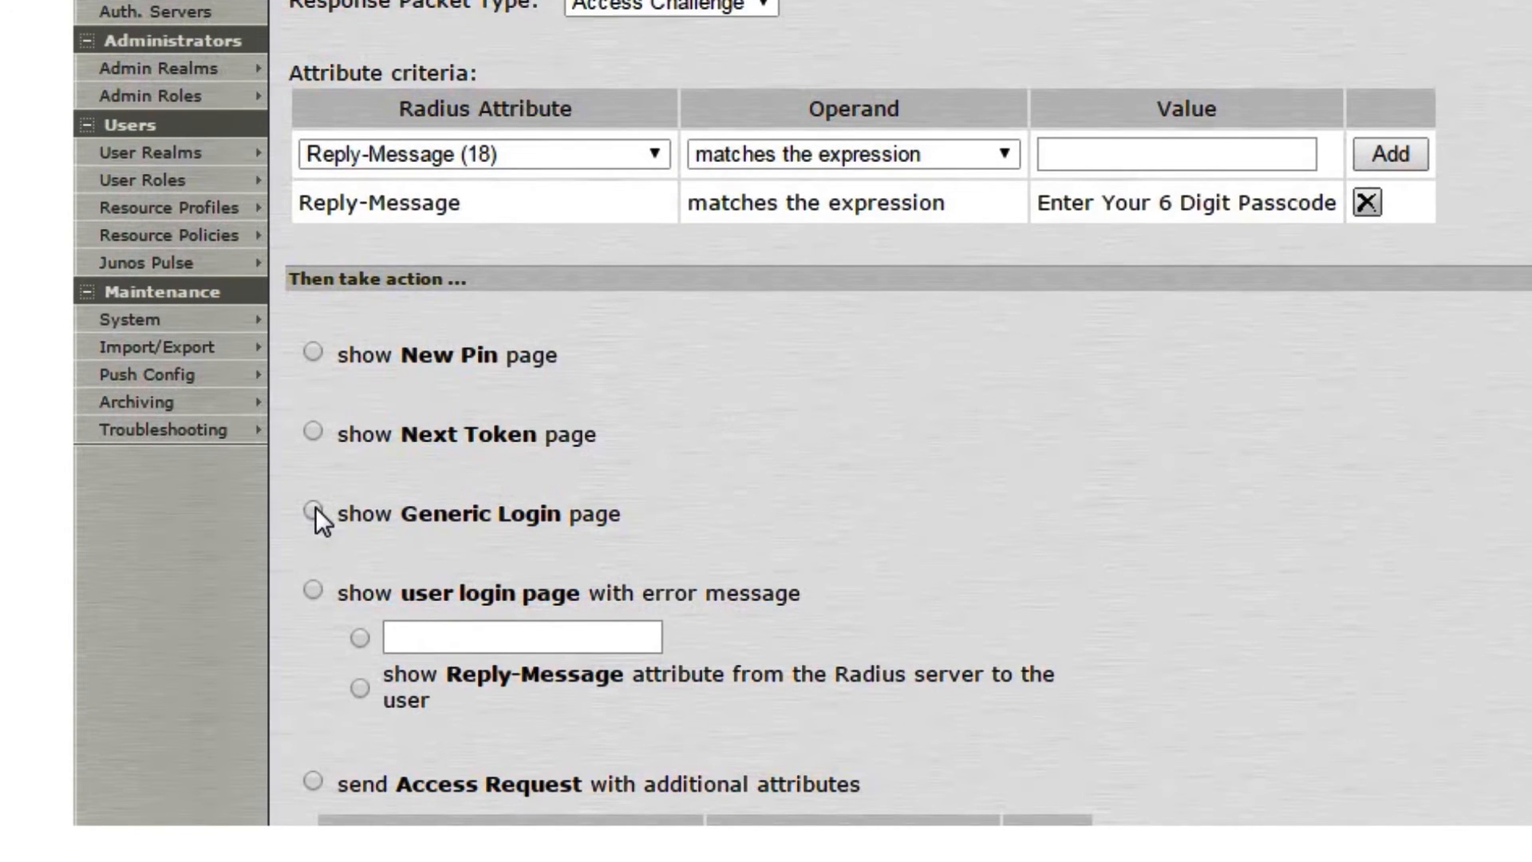
left_click(313, 511)
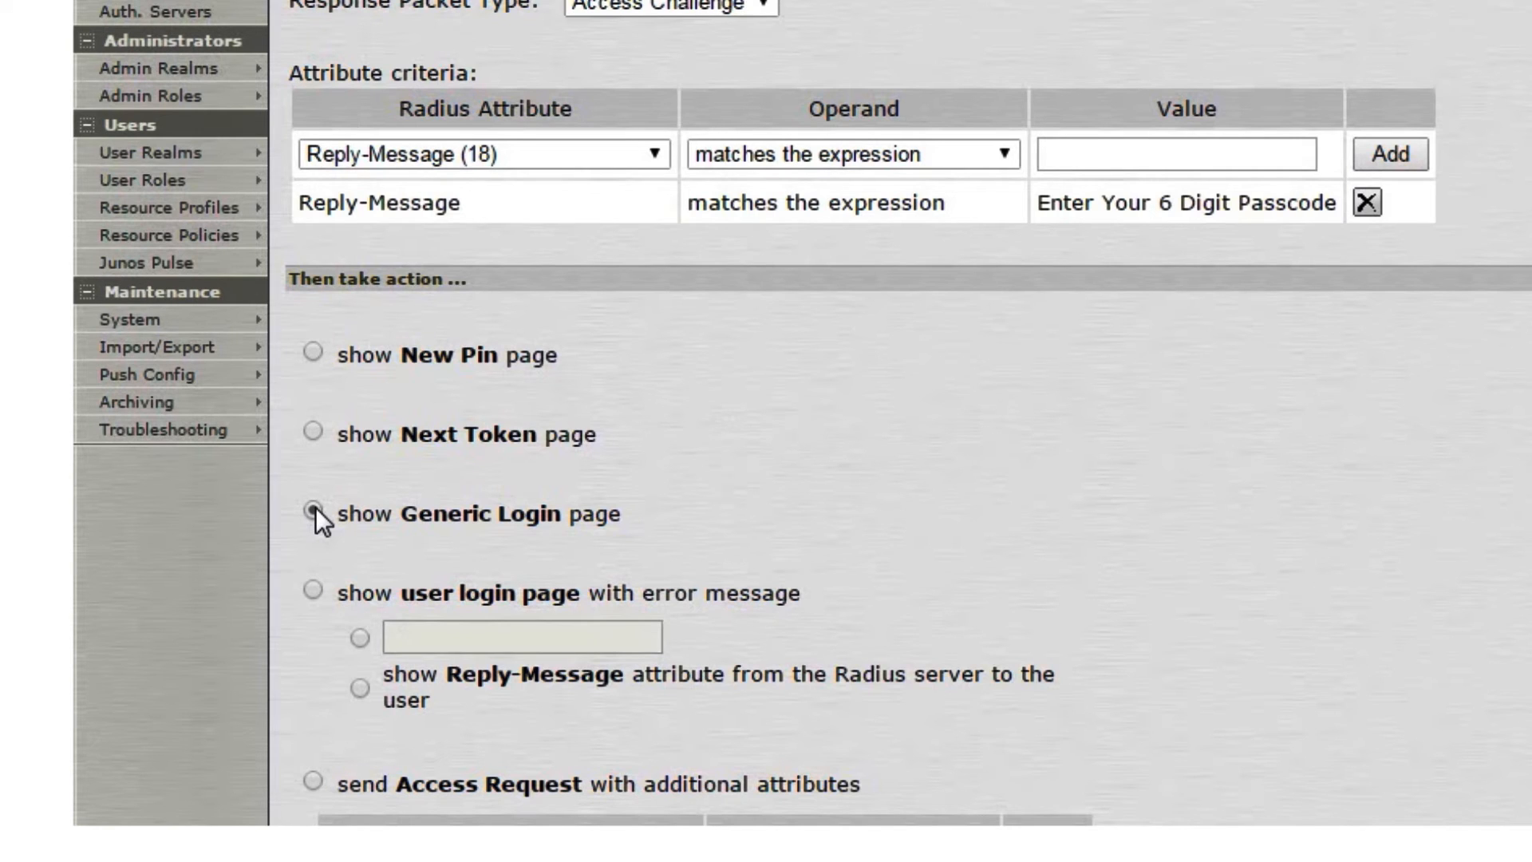
scroll(314, 506, "down", 3)
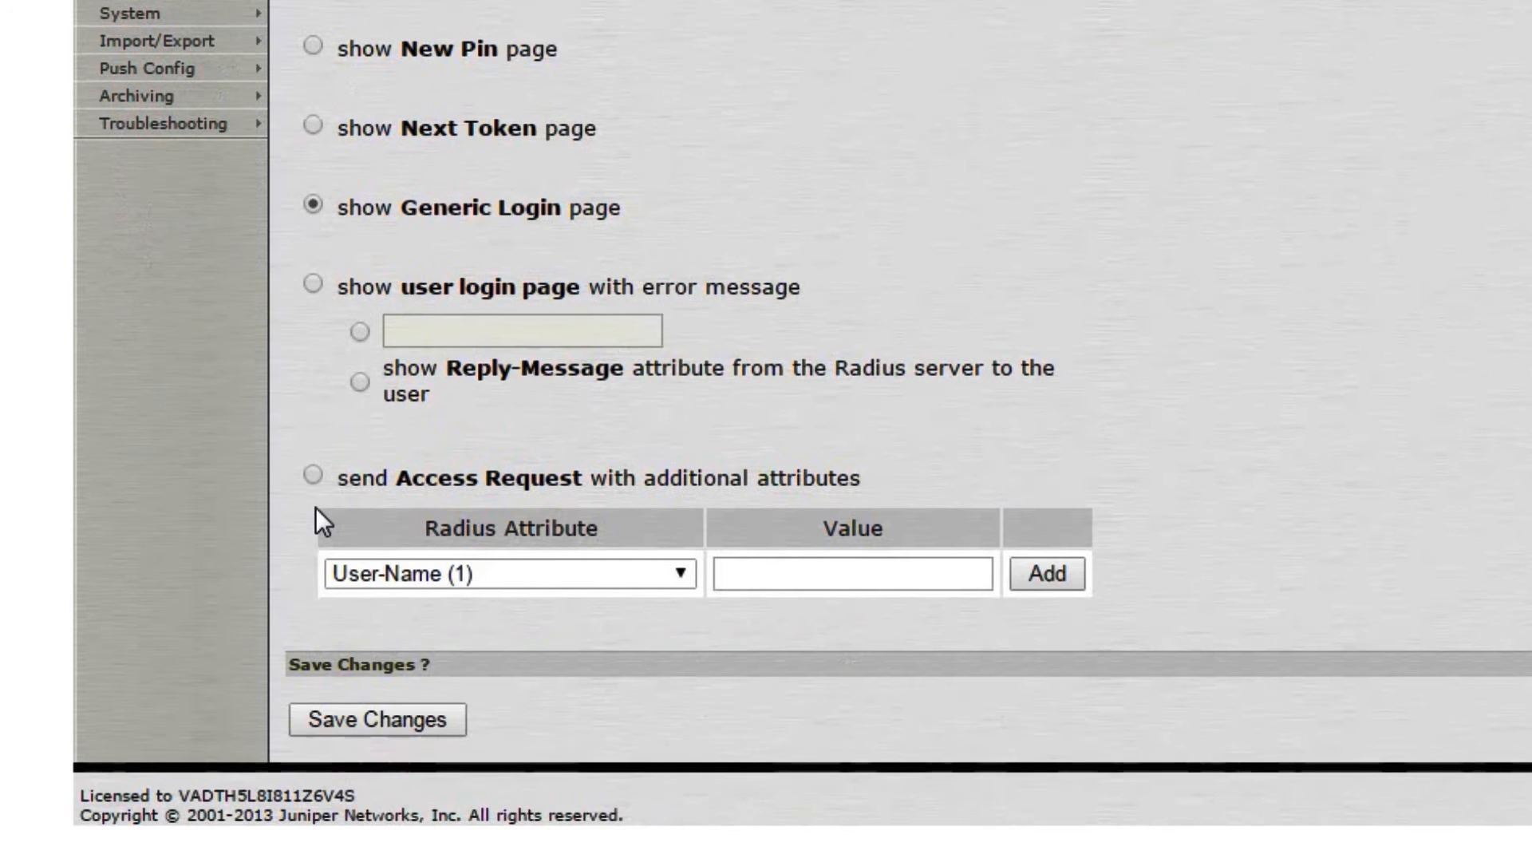
left_click(363, 718)
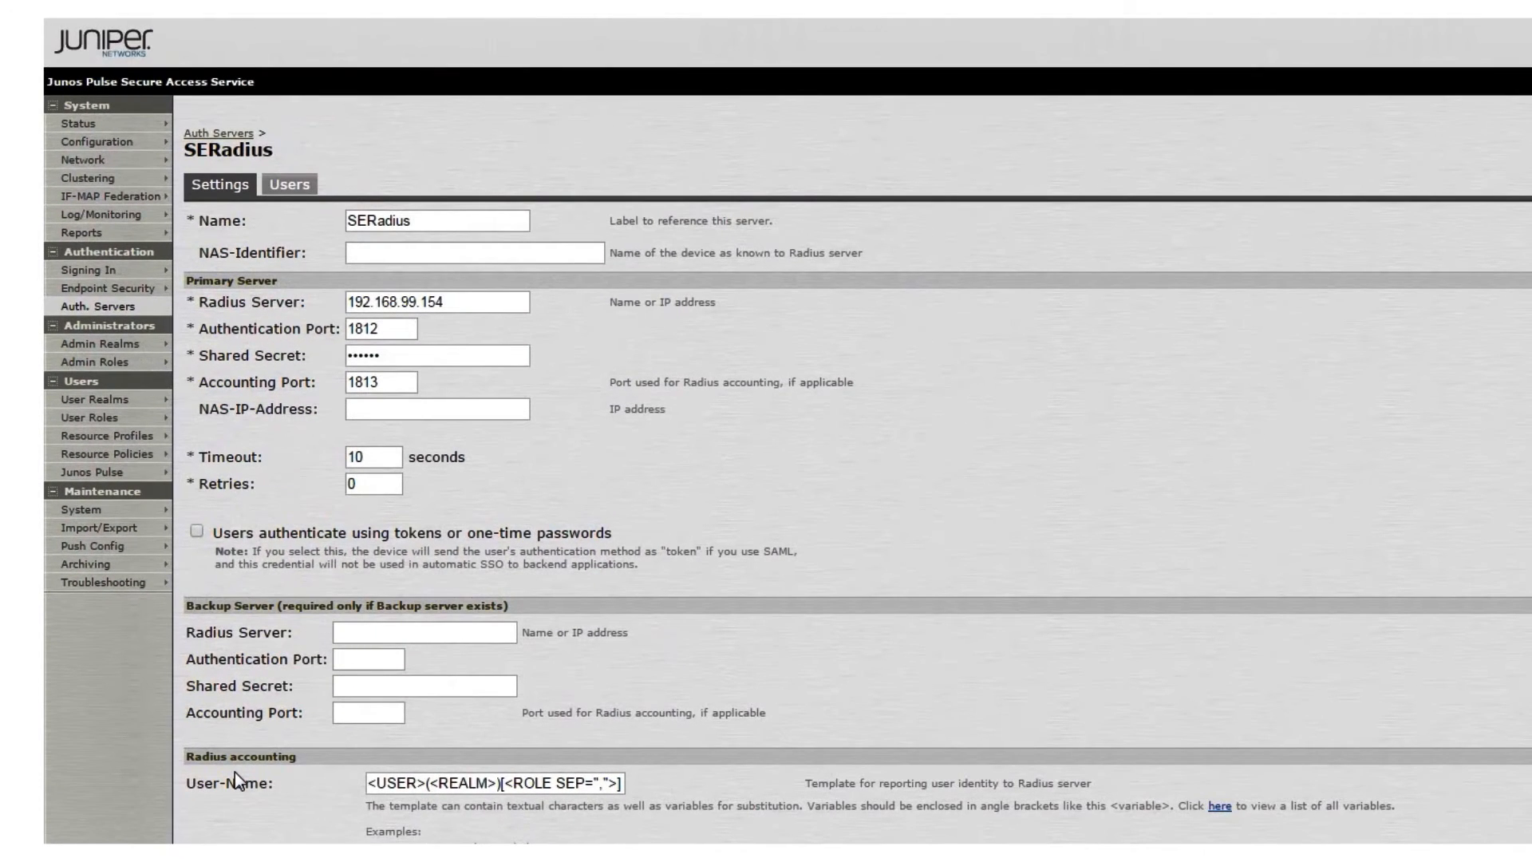
Go to Users > User Realms to list the user authentication realms
mouse_move(127, 402)
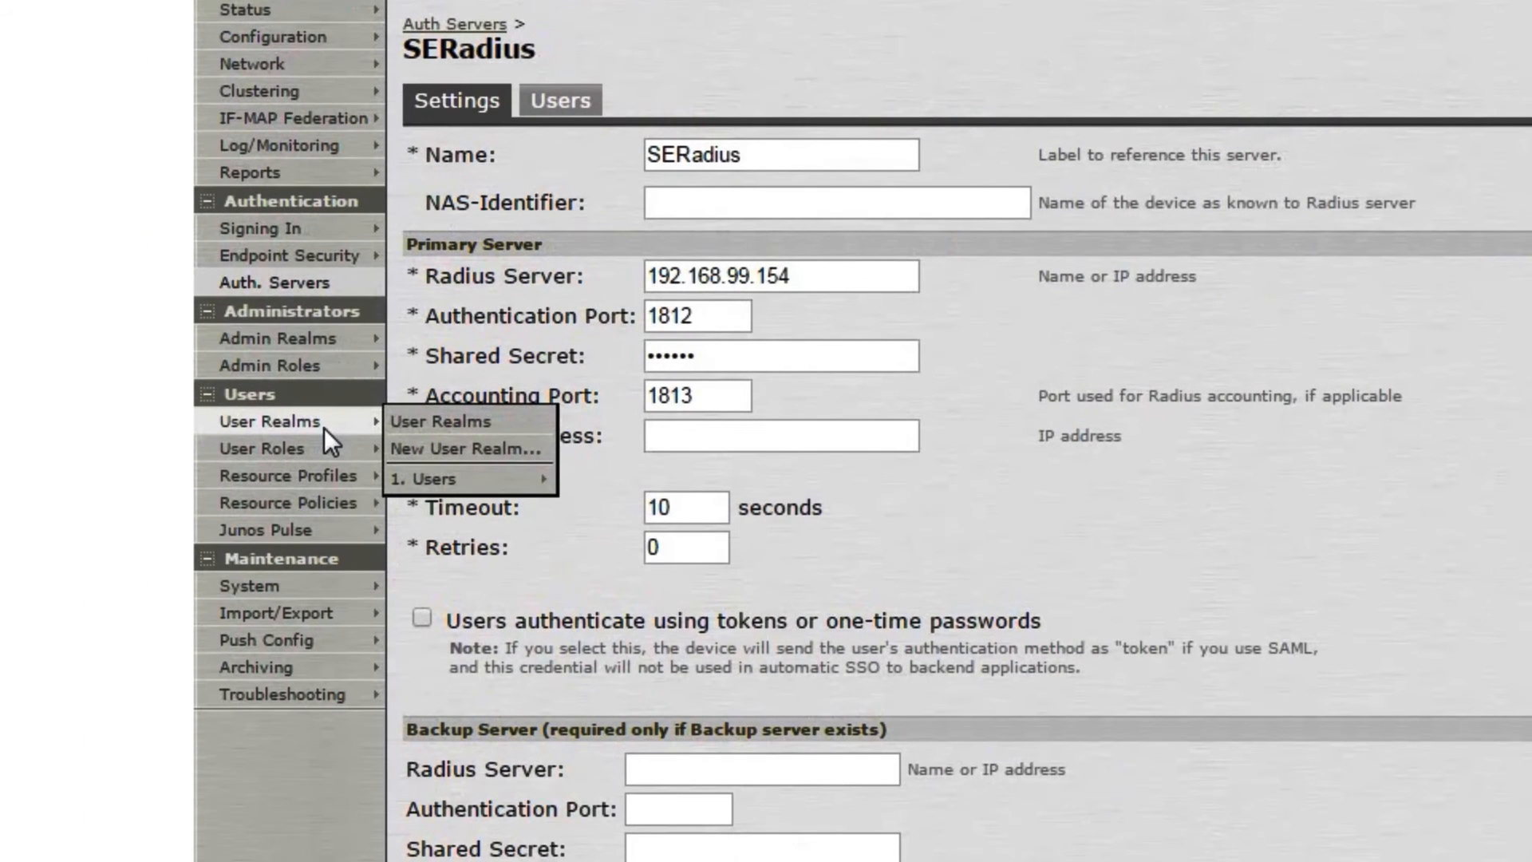
left_click(456, 429)
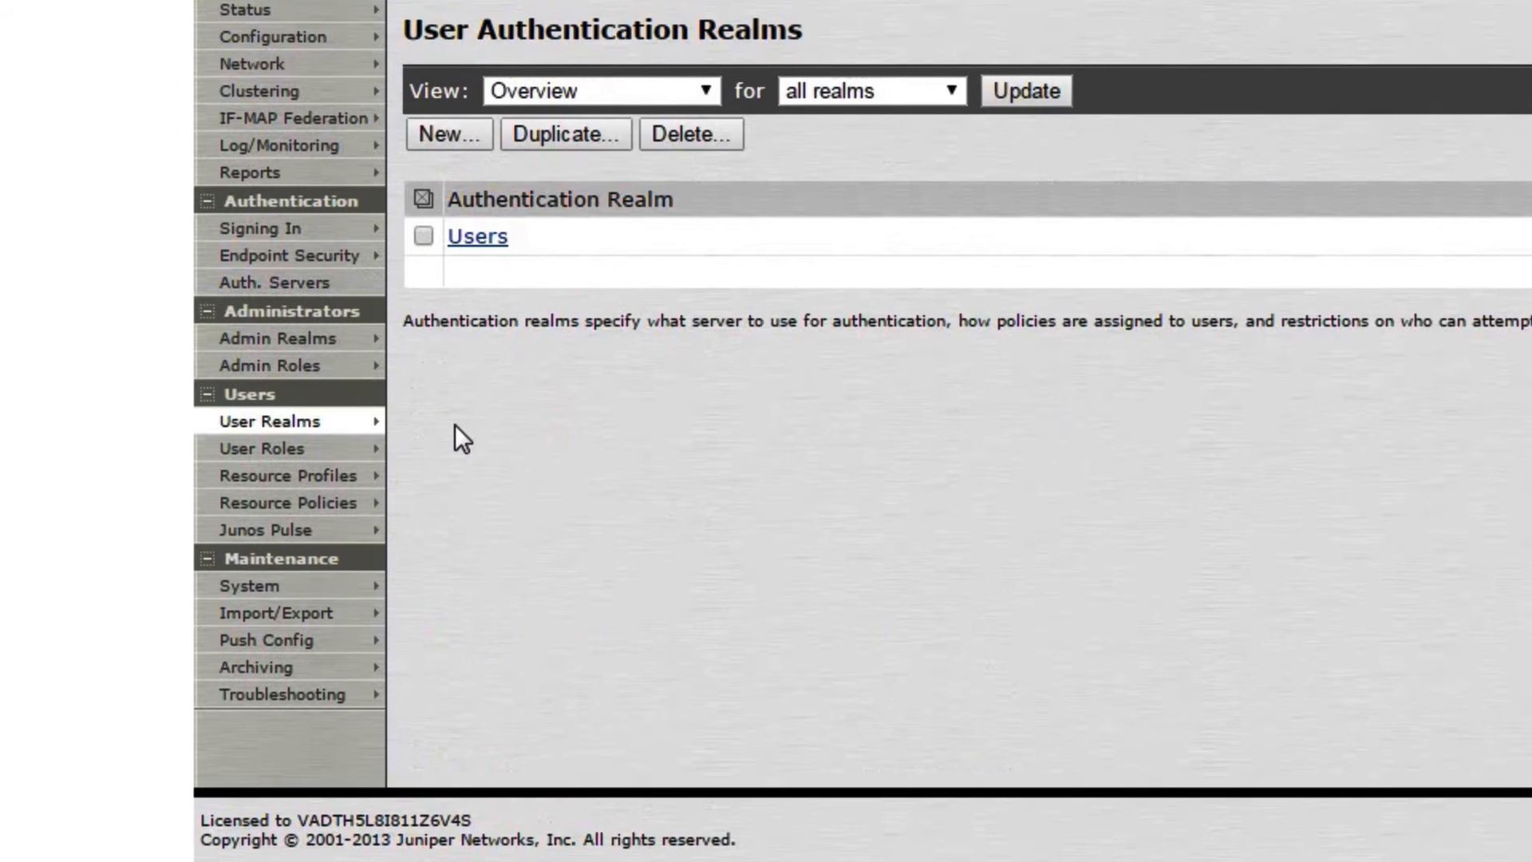
Set the Users realm's authentication server to SERadius and save the realm
left_click(475, 238)
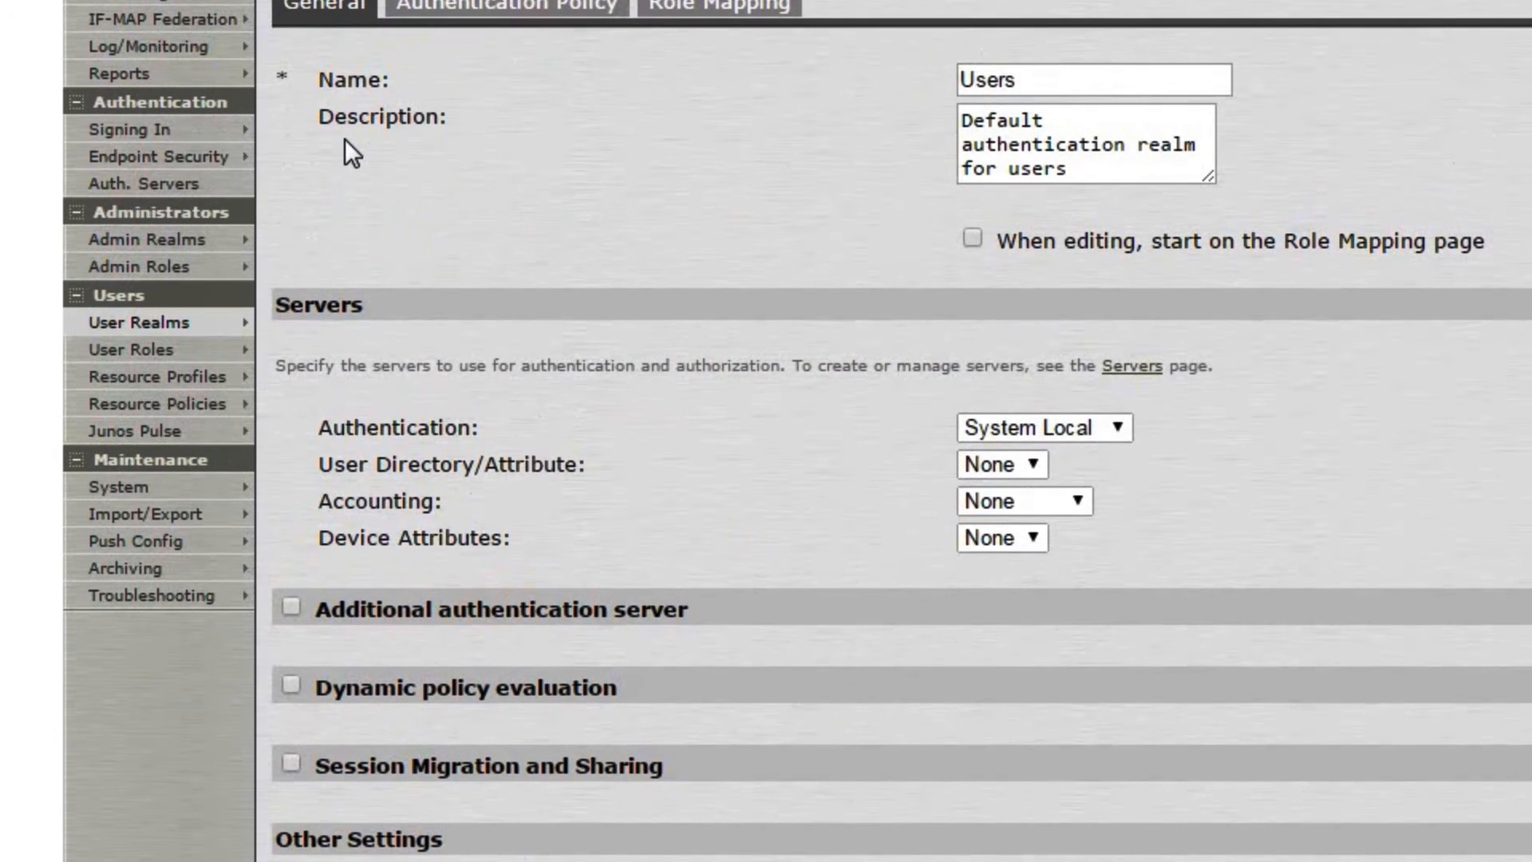
left_click(1115, 430)
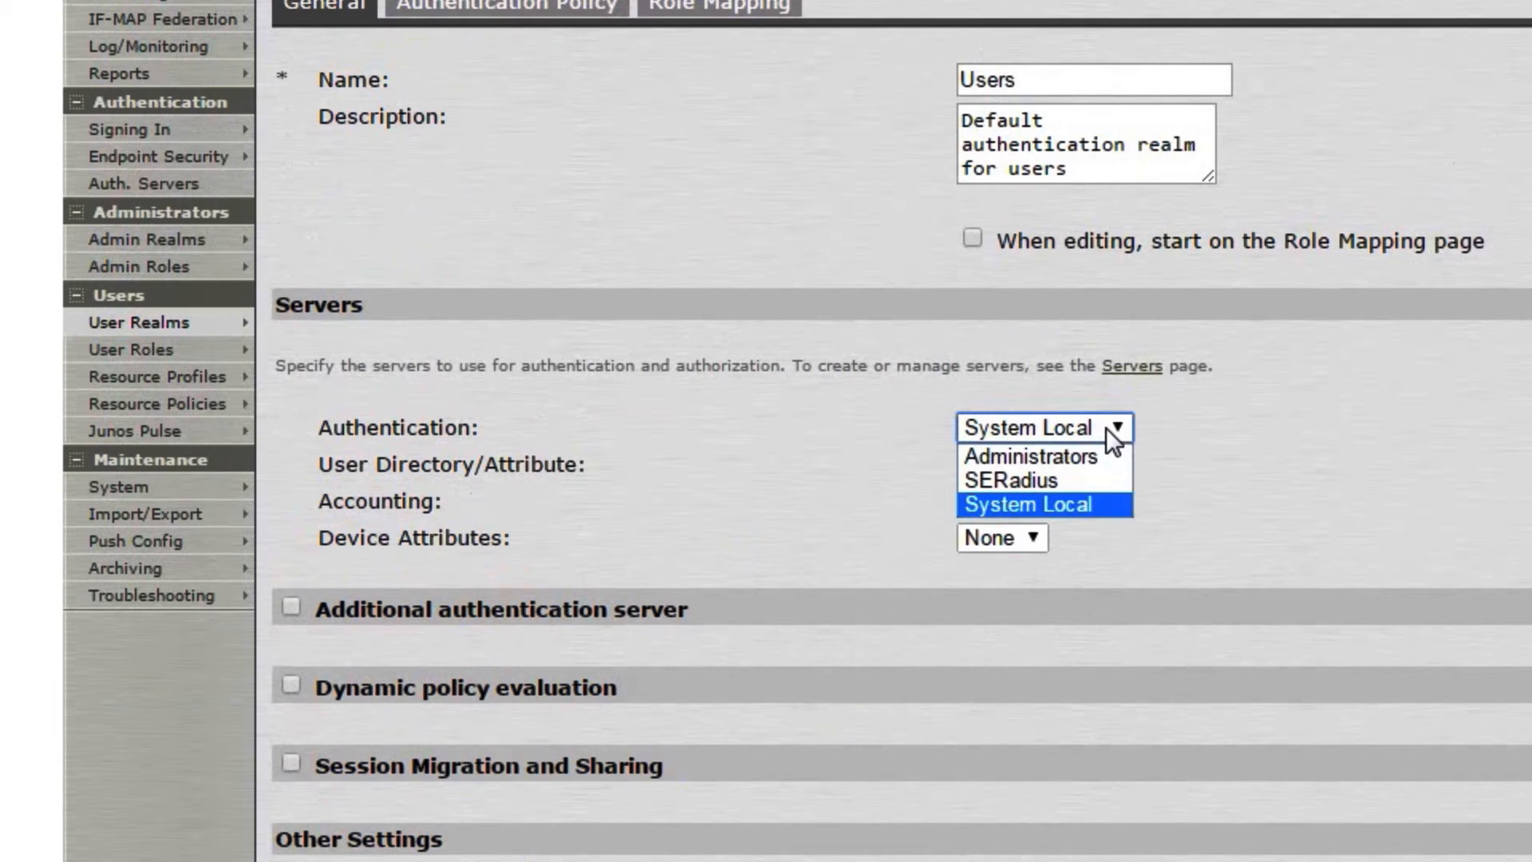
left_click(1059, 482)
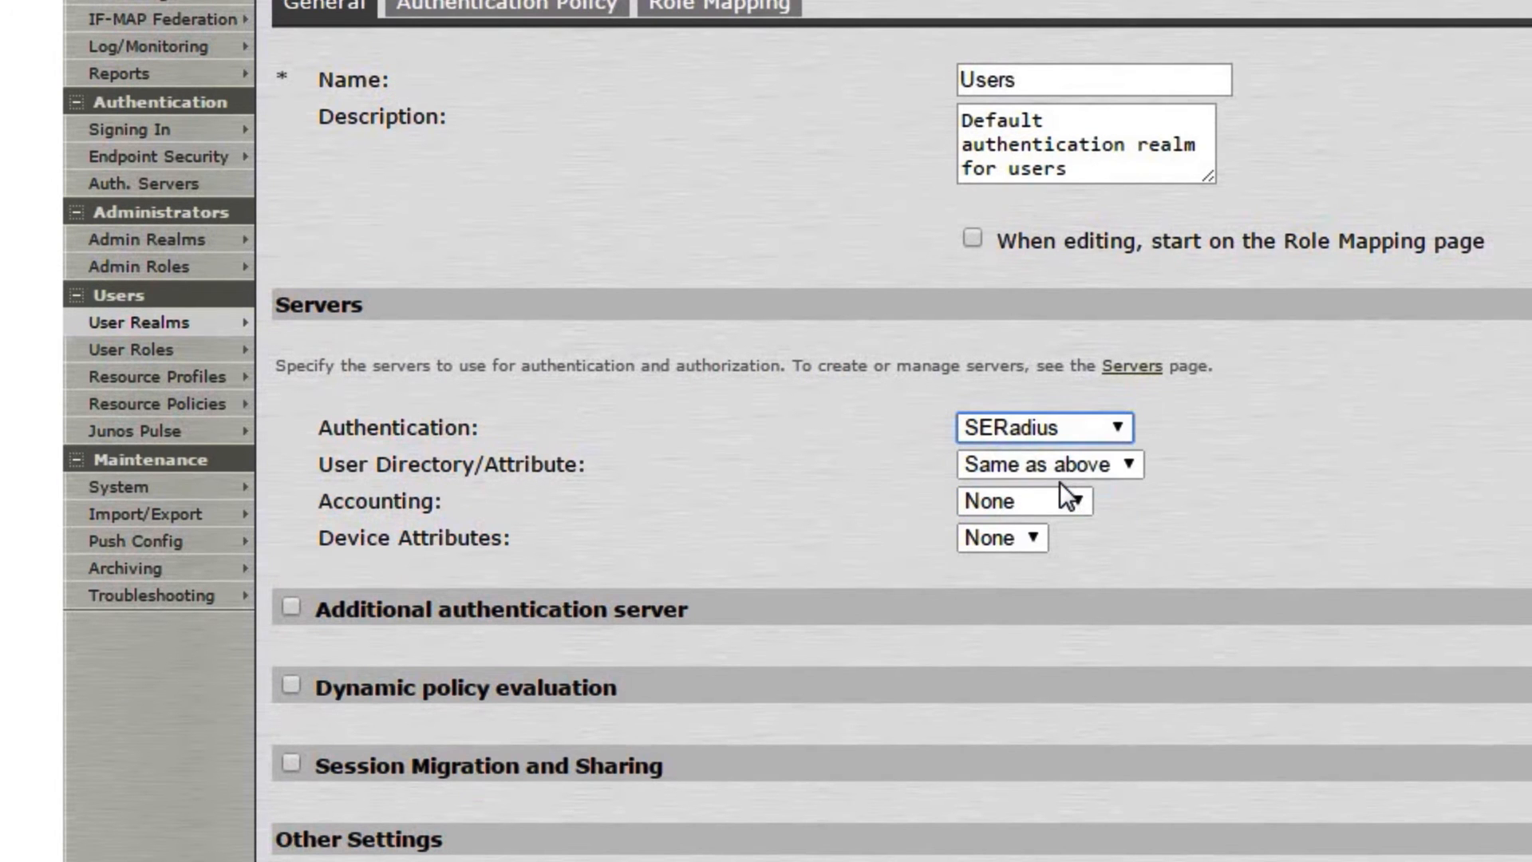
scroll(1059, 482, "down", 3)
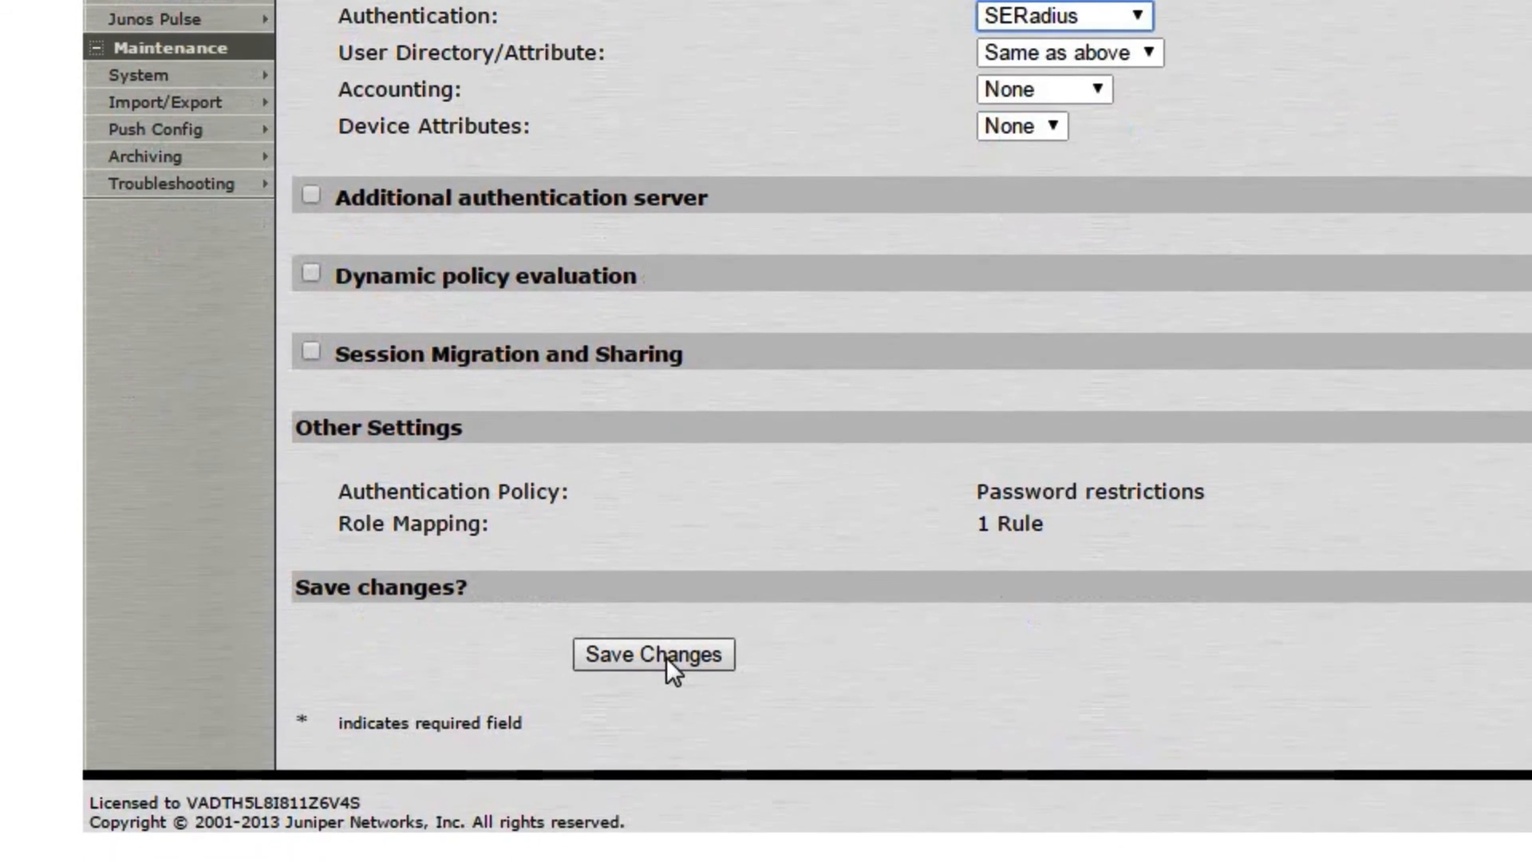
left_click(667, 657)
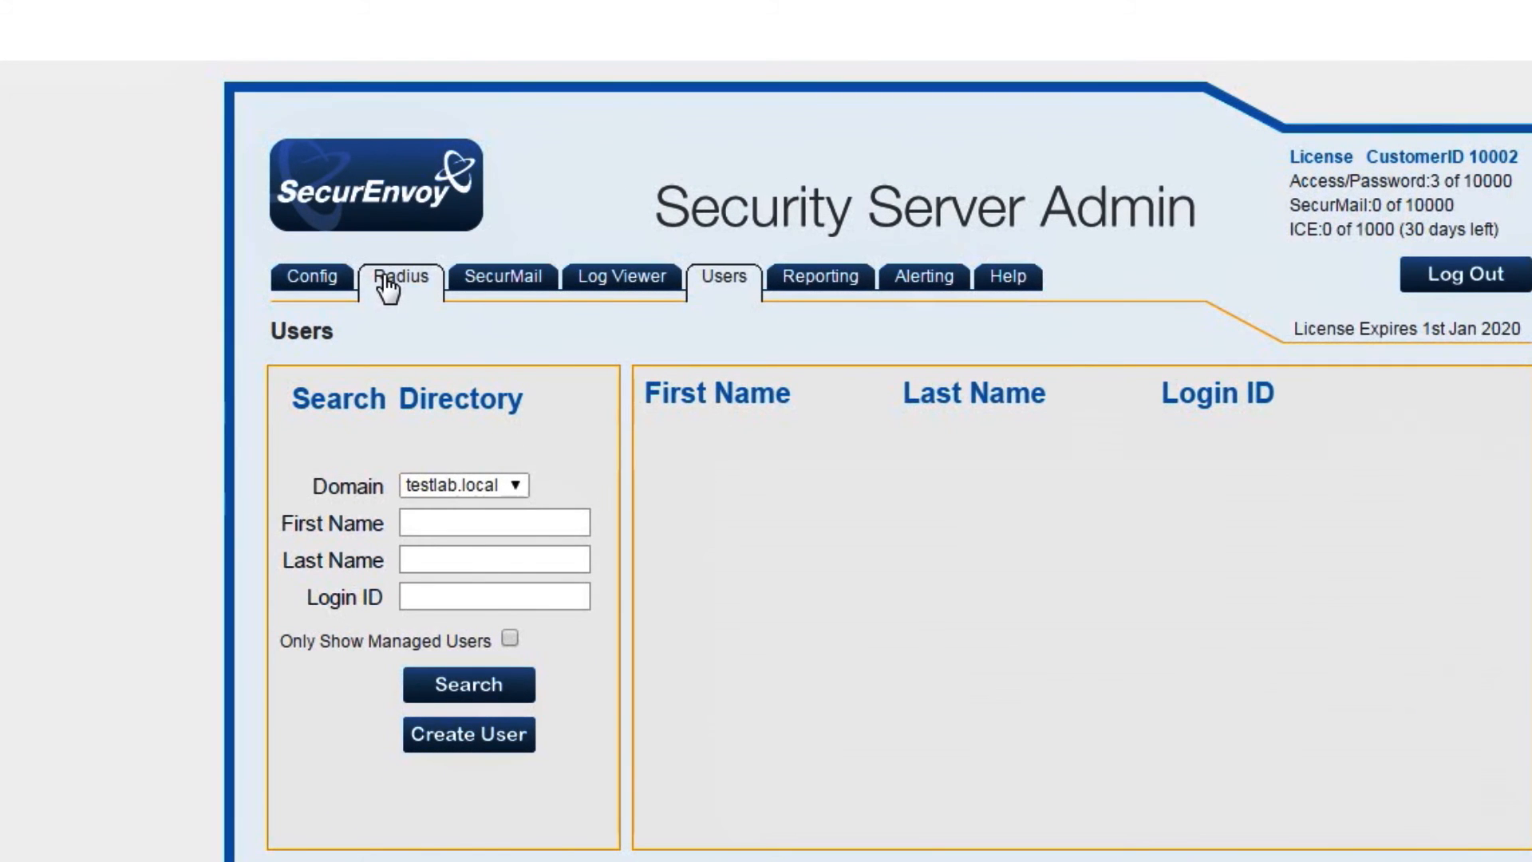
Switch to the Radius page in SecurEnvoy Security Server Admin
left_click(387, 279)
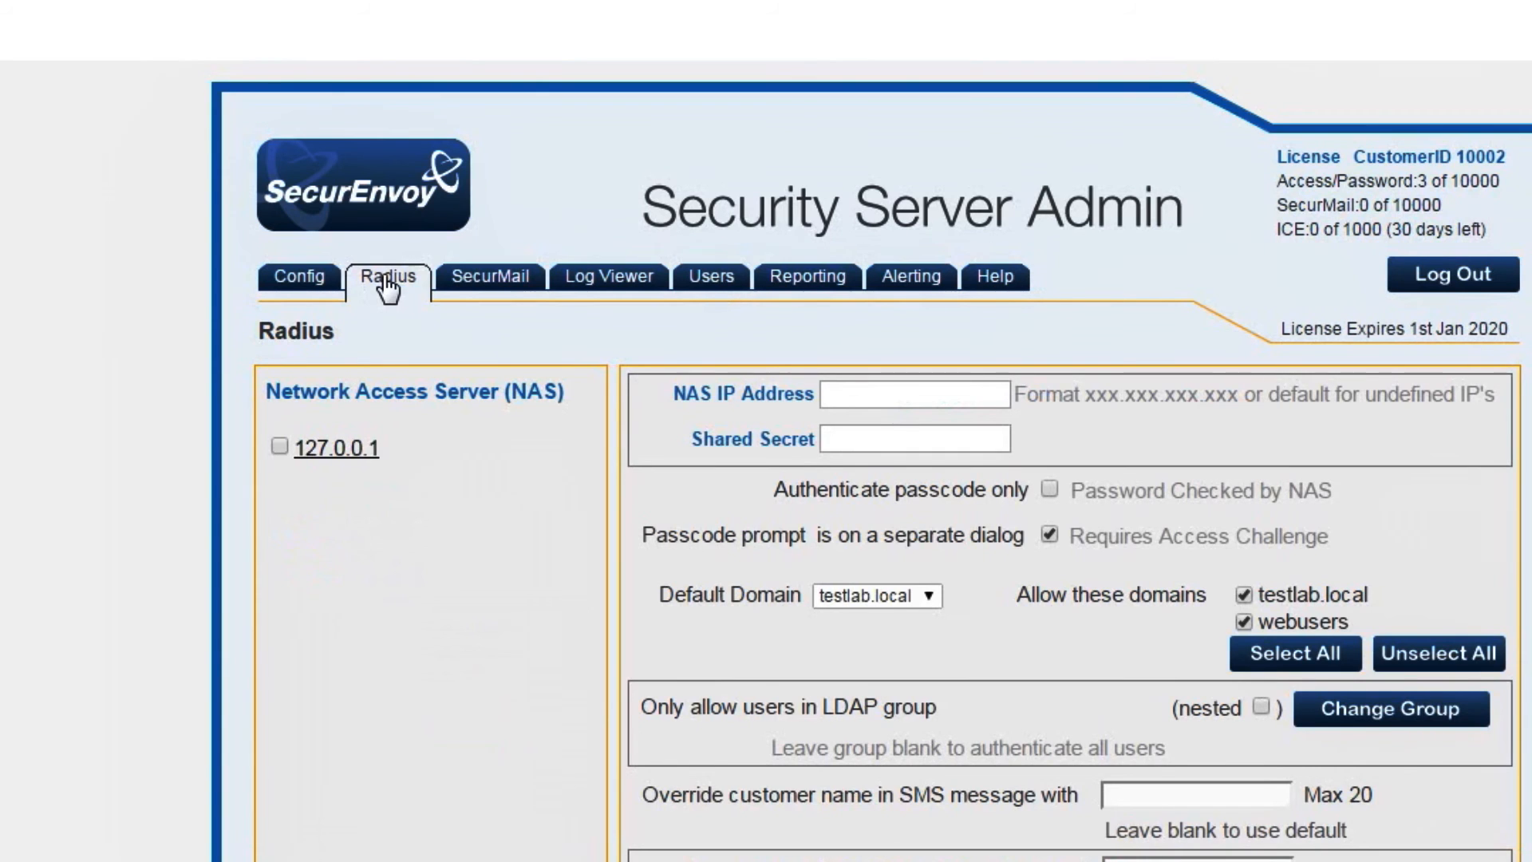
Add NAS 192.168.99.150 with a shared secret and update the list
left_click(841, 393)
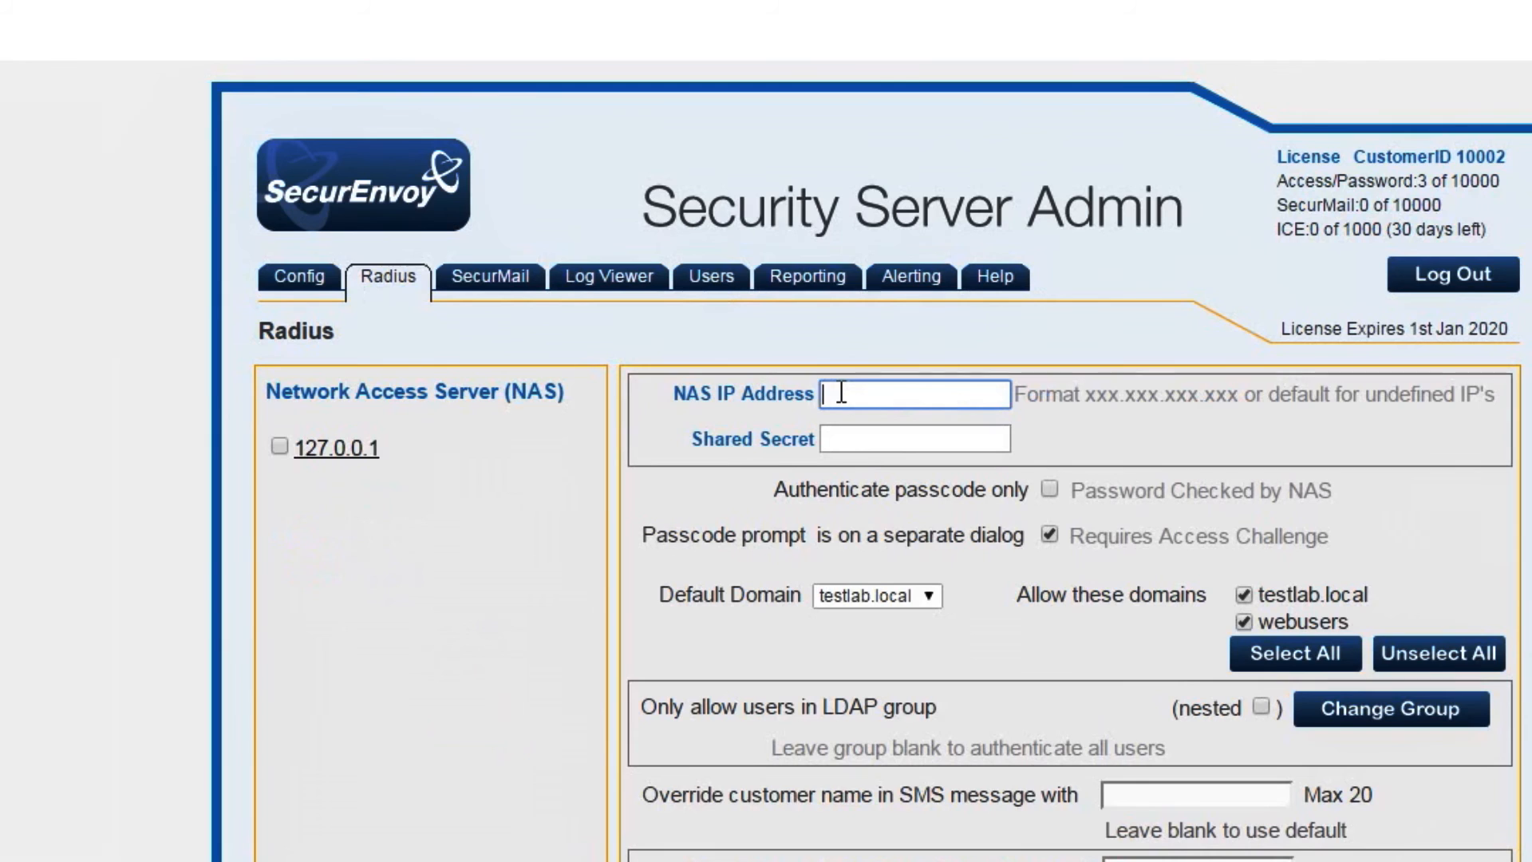
type("192.168.99.150")
left_click(851, 445)
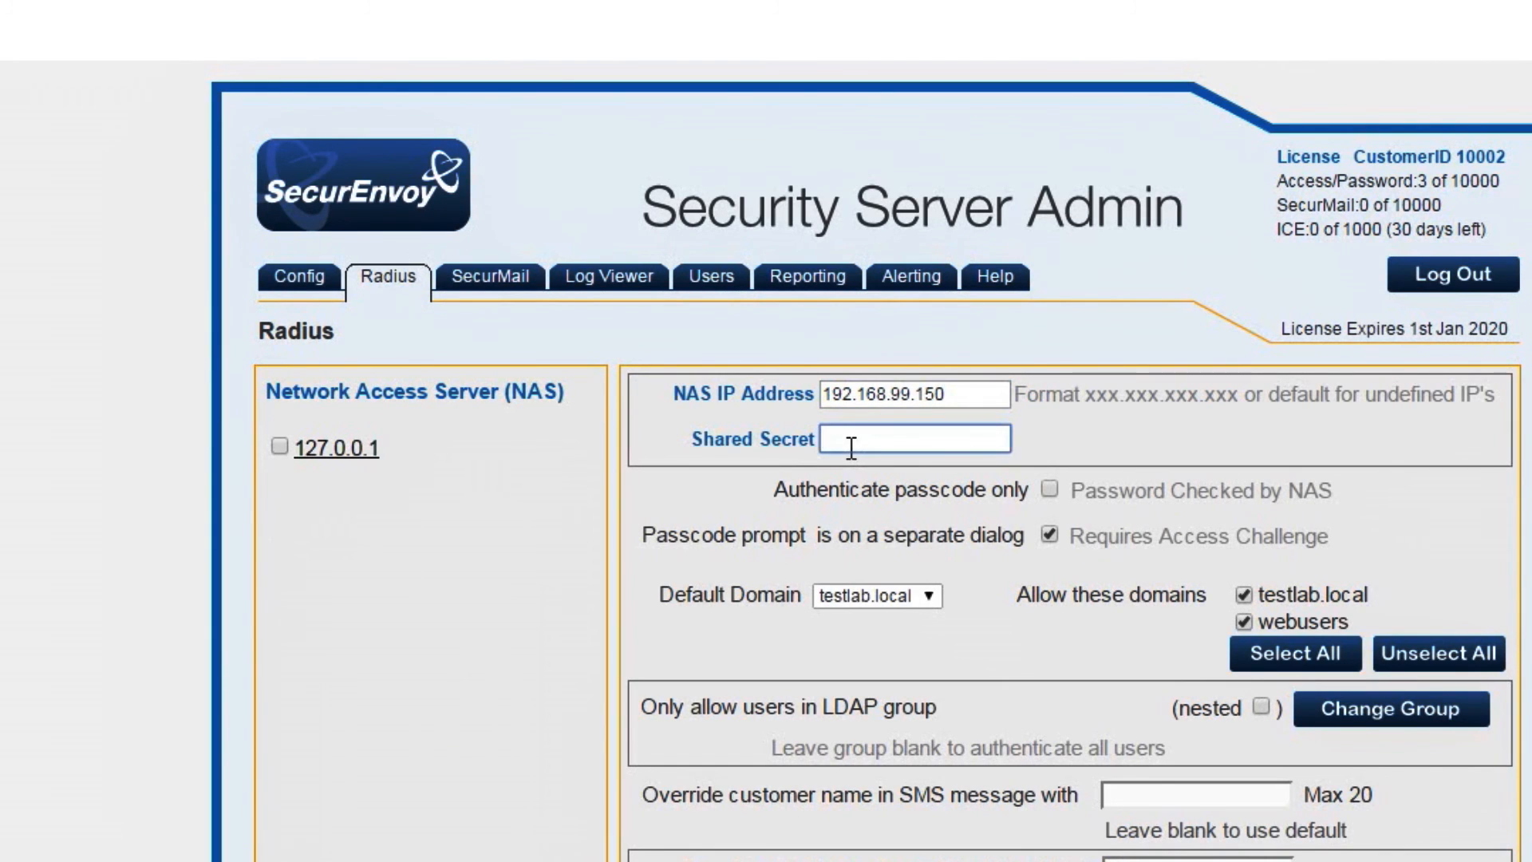
type("qwerty")
scroll(855, 461, "down", 2)
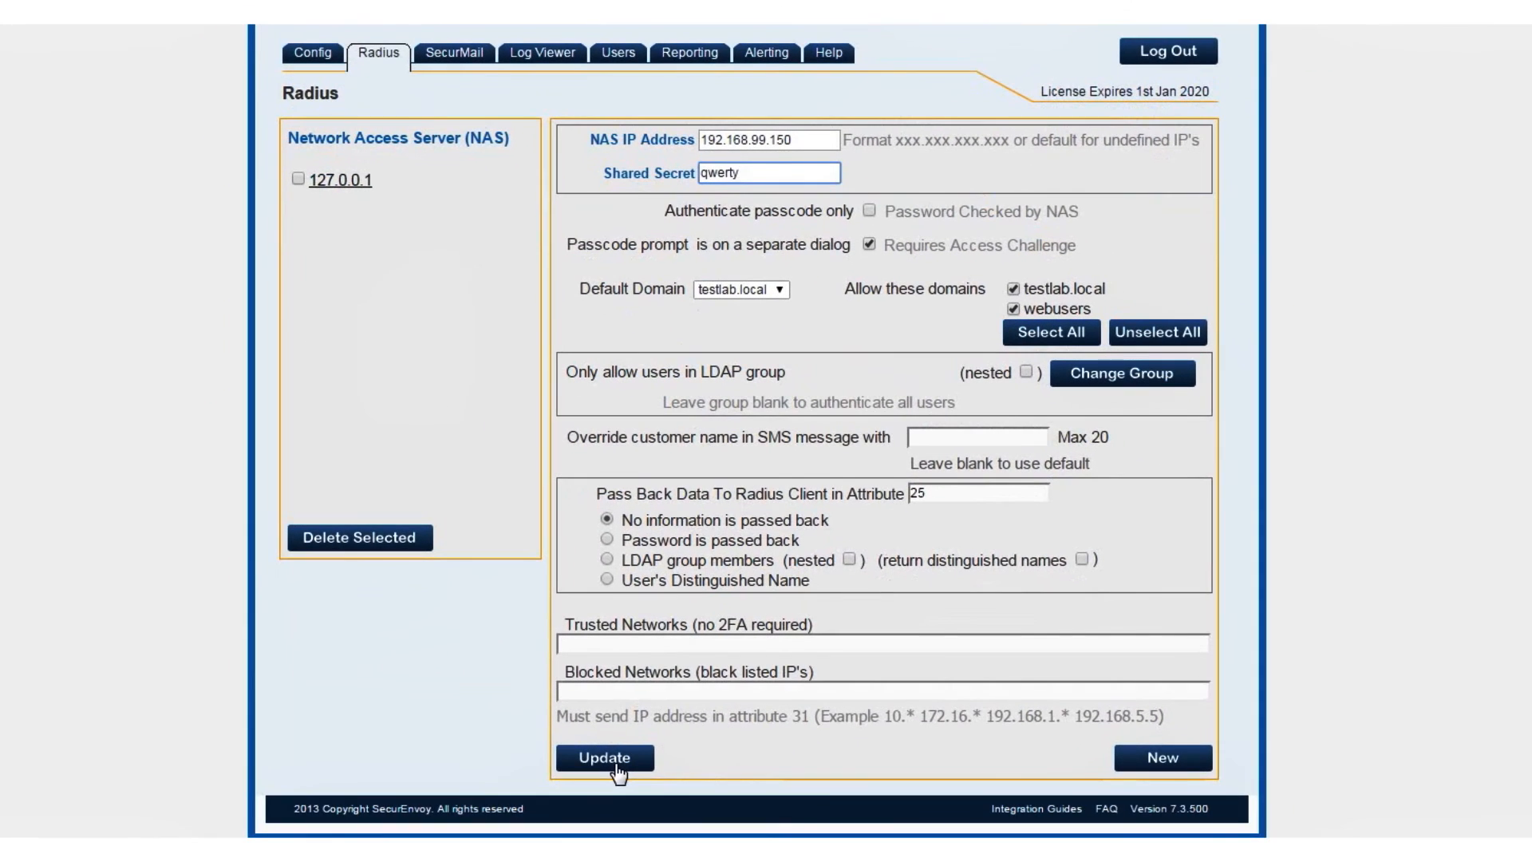
left_click(618, 770)
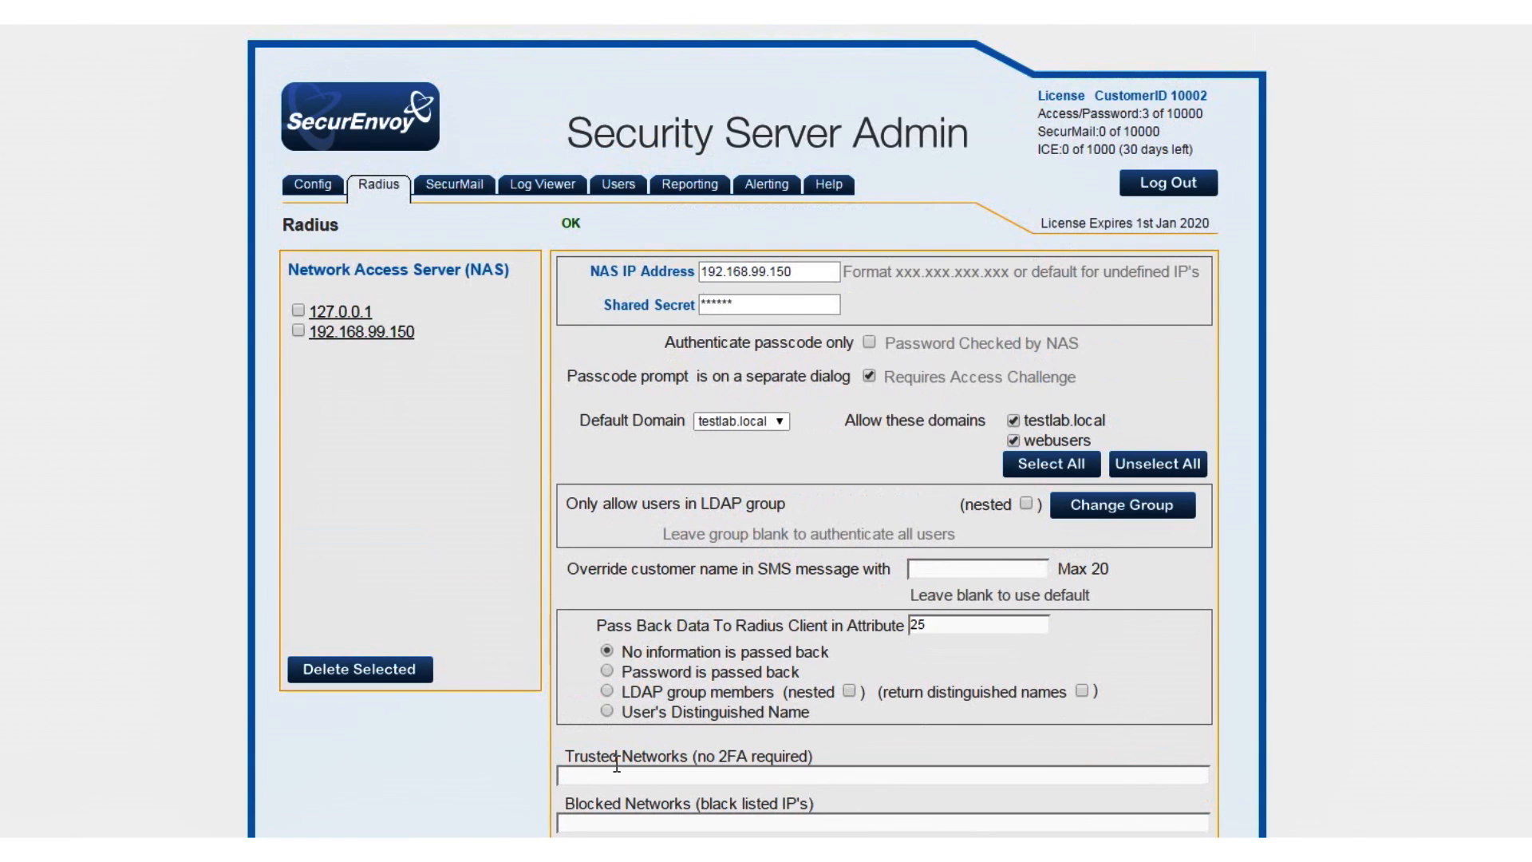